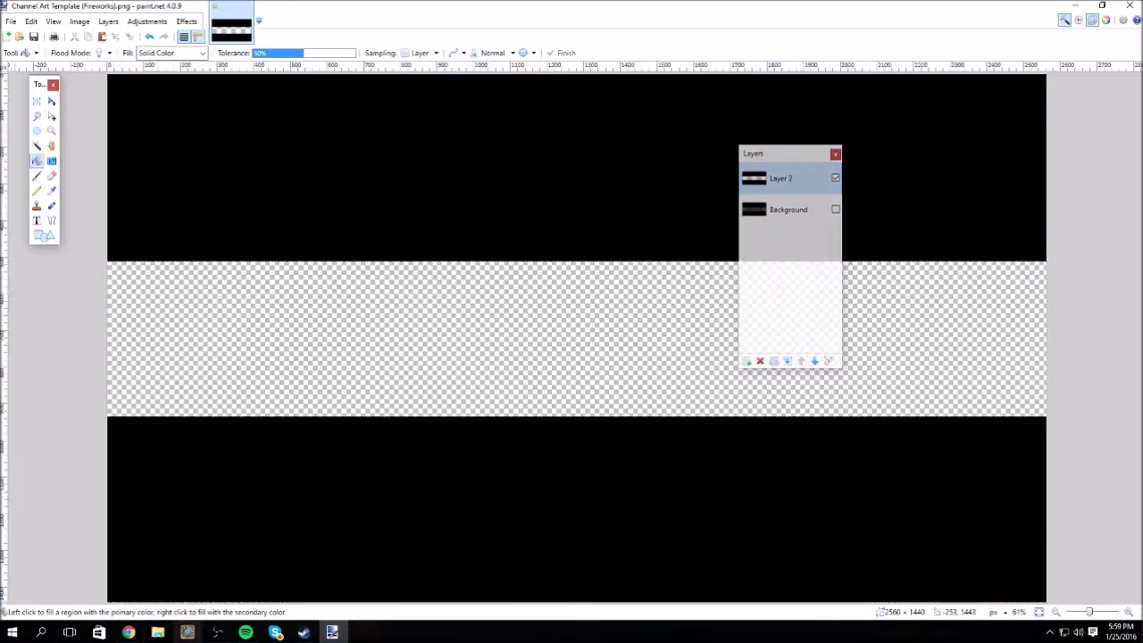
left_click(11, 21)
left_click(27, 45)
left_click(56, 188)
left_click(51, 205)
key("Escape")
left_click(108, 21)
left_click(141, 89)
double_click(217, 196)
scroll(357, 161, "down", 3)
double_click(284, 179)
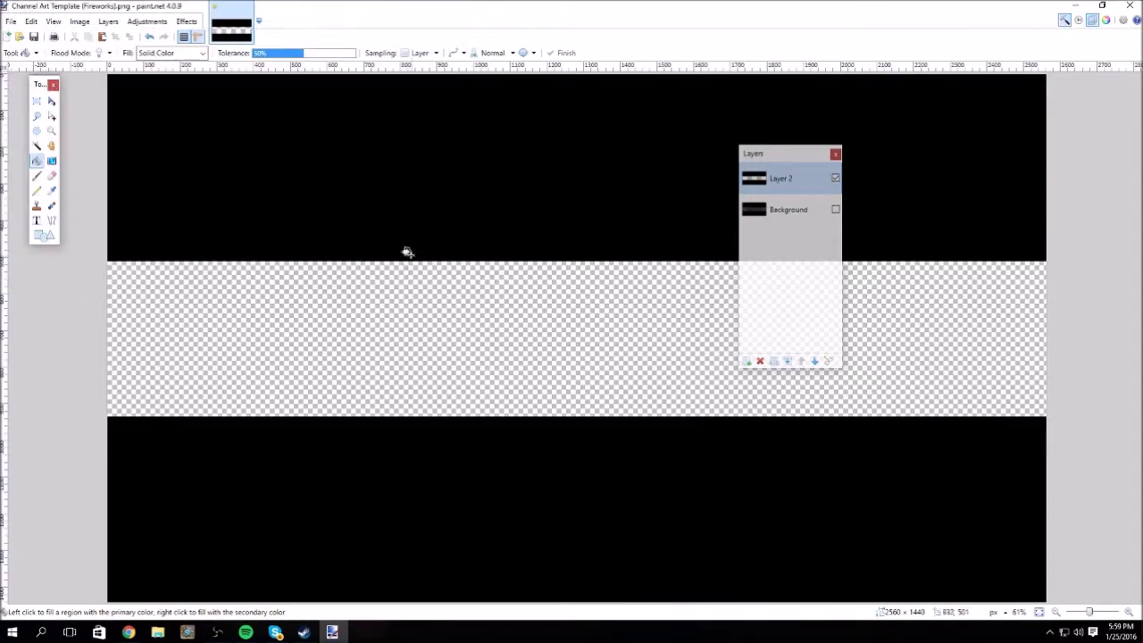
Show the Background layer and toggle Layer 2's visibility to examine the channel art template's safe area
left_click(834, 209)
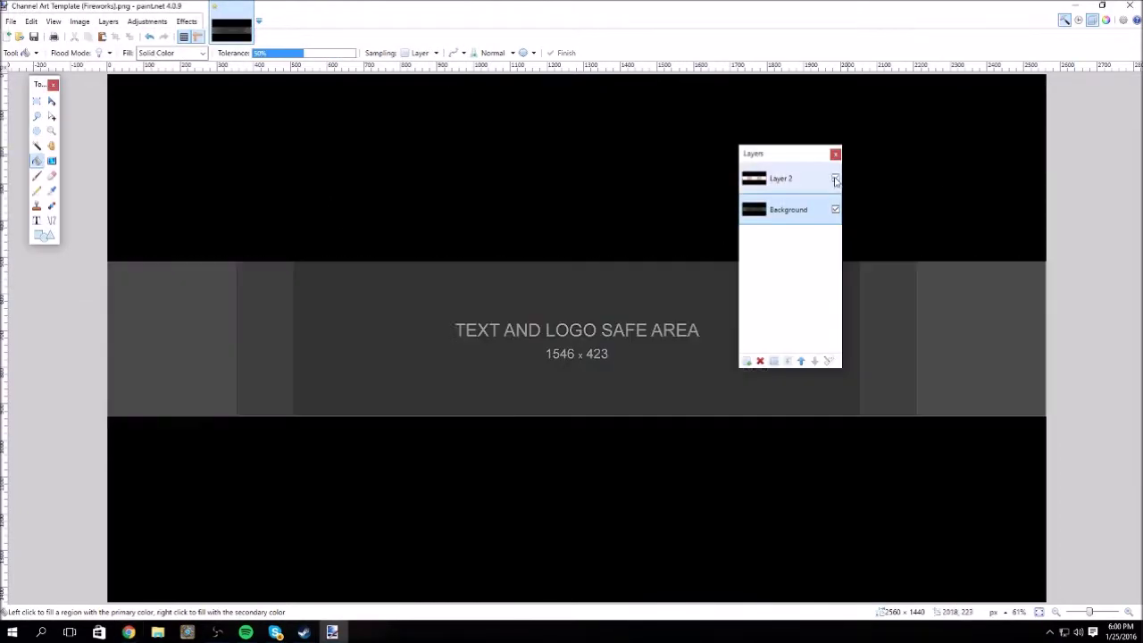
left_click(835, 179)
left_click(835, 178)
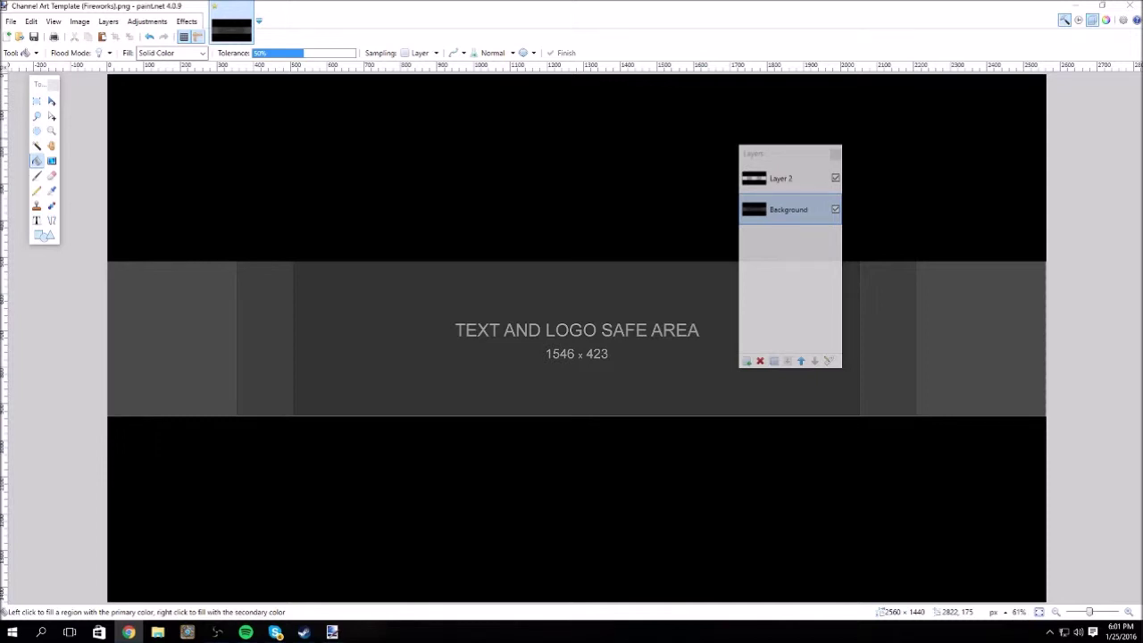
Paste the grey texture as a new layer between Layer 2 and the Background, and hide the Background layer
key("ctrl+shift+v")
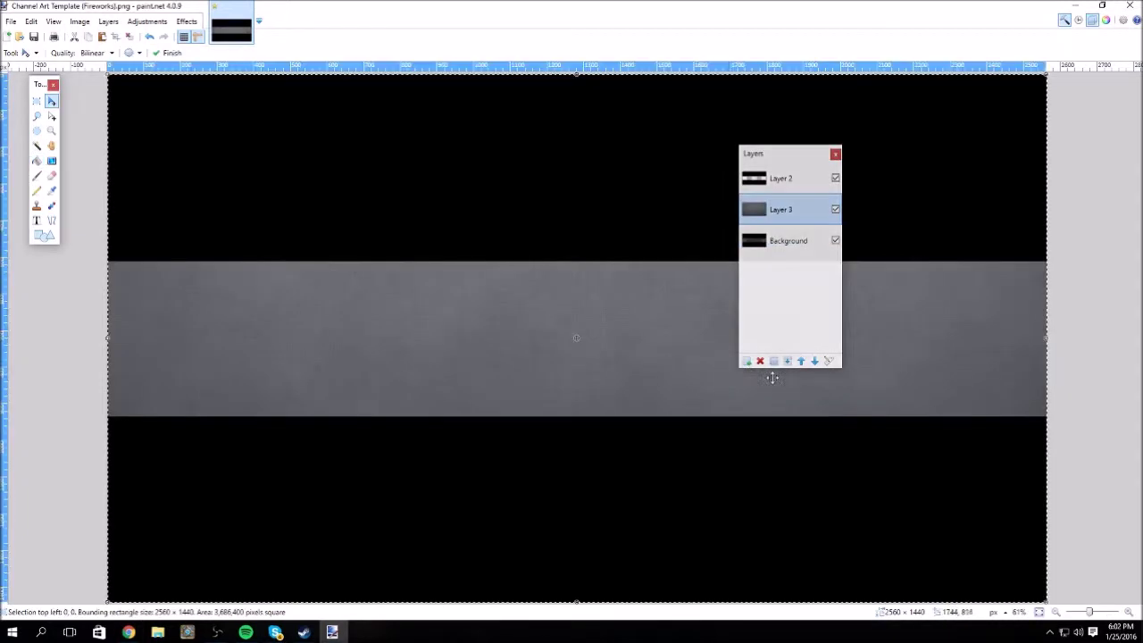
key("F7")
left_click_drag(837, 159, 1011, 191)
left_click(1012, 185)
key("F7")
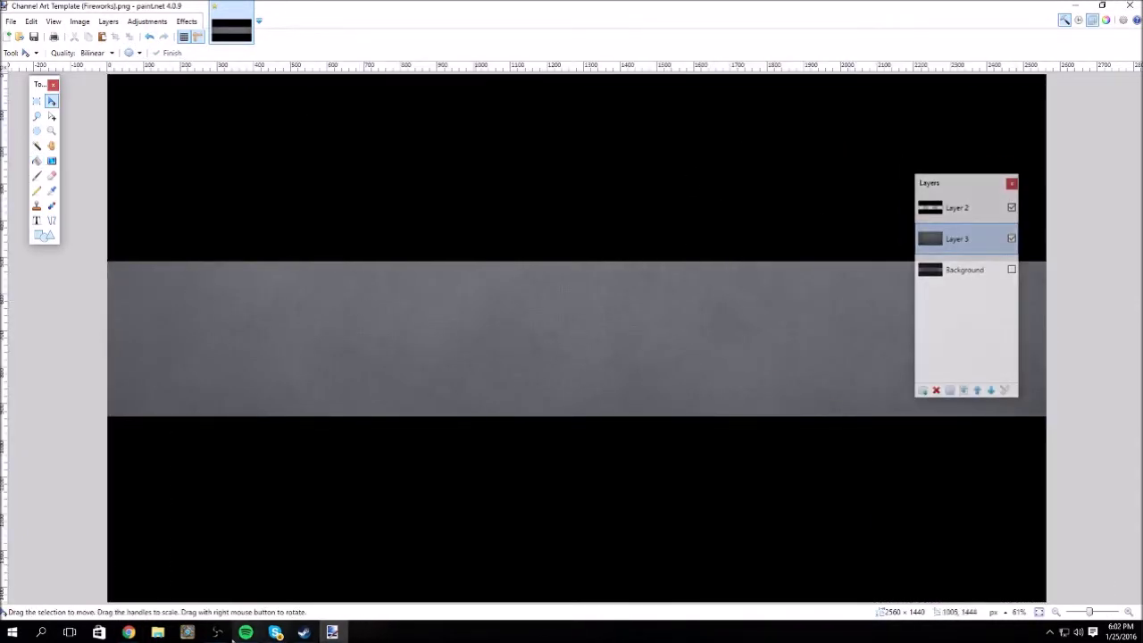
key("F7")
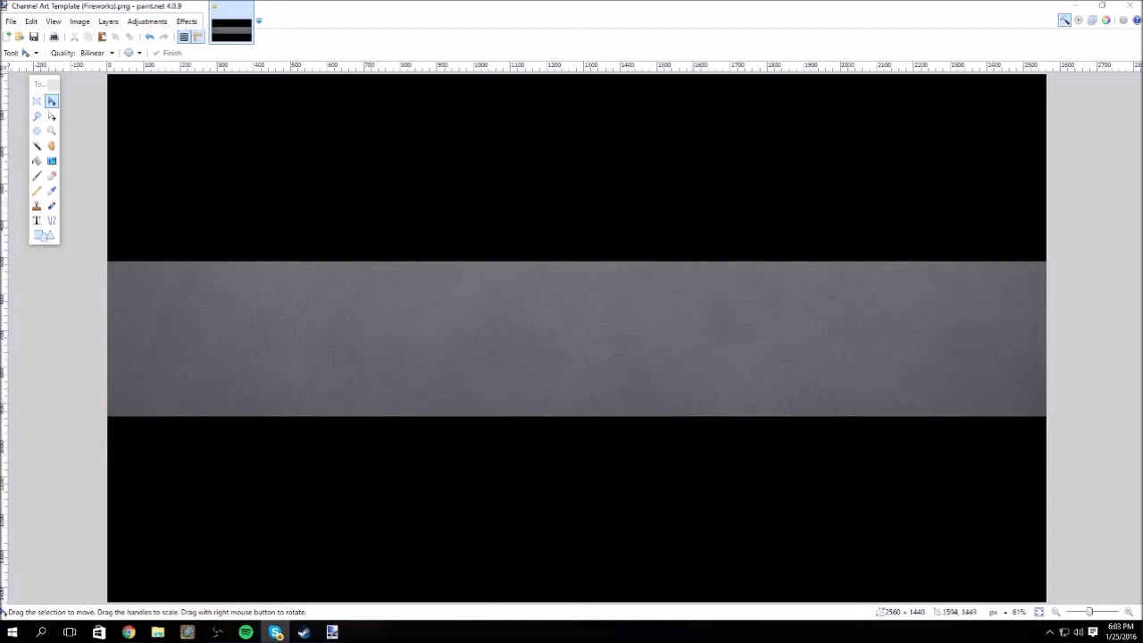
Add the title text "MartnGames" at size 144 on a new layer above the grey texture
key("ctrl+a")
key("t")
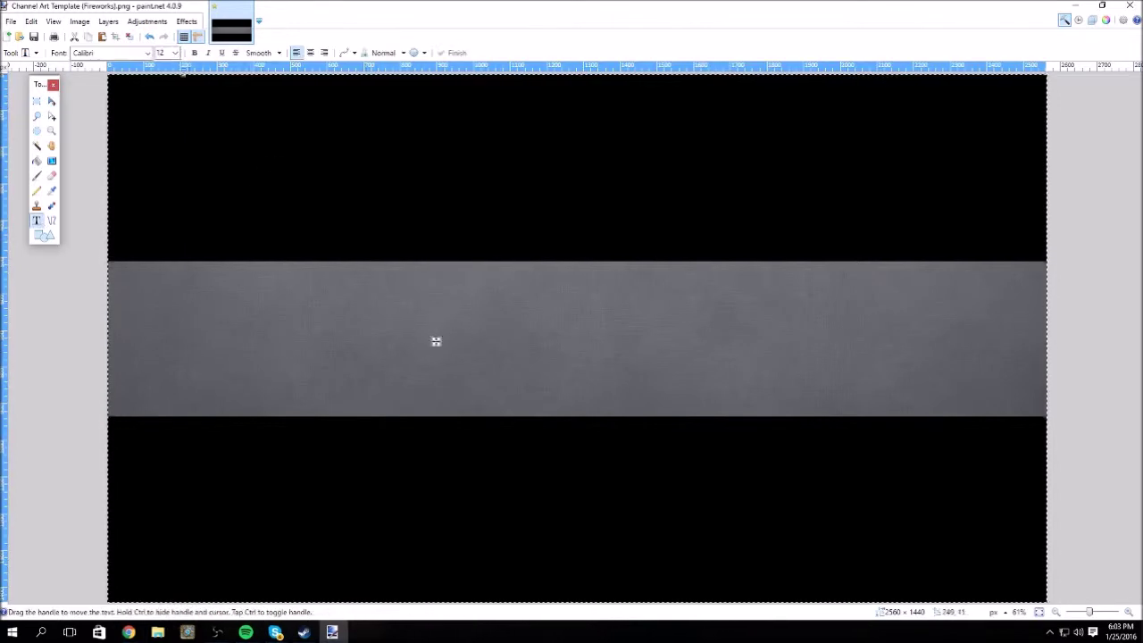
key("F7")
left_click(162, 229)
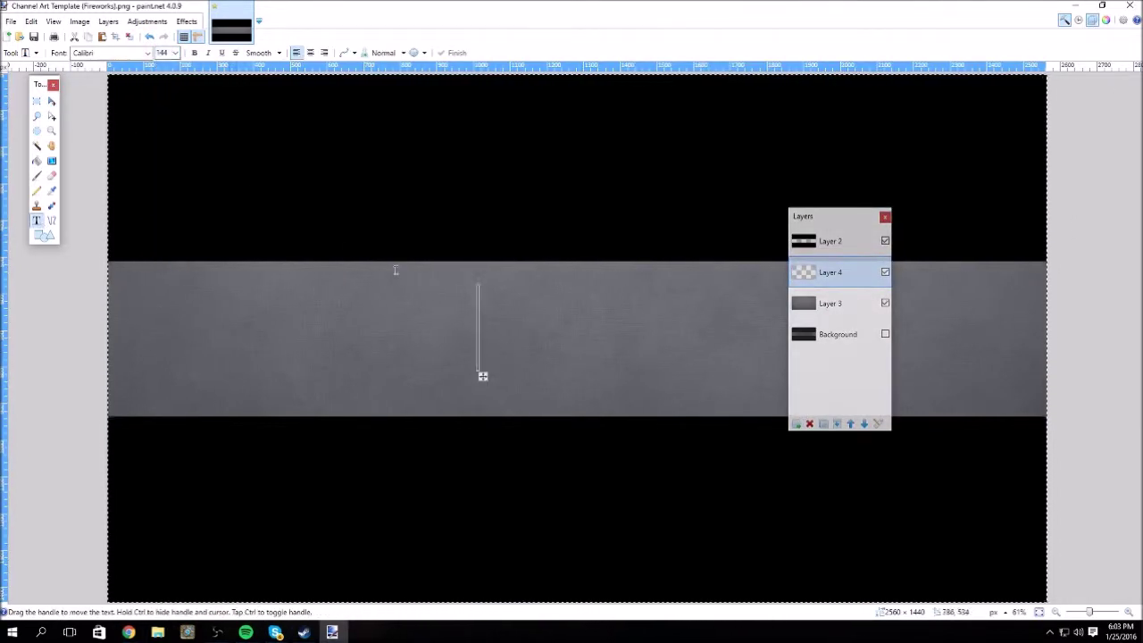
type("MartnGames")
Try the Newtown and FORQUE fonts on the title text and shift it along the grey band
left_click(148, 53)
scroll(166, 211, "down", 10)
left_click(94, 83)
left_click_drag(926, 383, 810, 384)
left_click(148, 53)
left_click(197, 187)
left_click(147, 52)
left_click(179, 109)
left_click(147, 52)
scroll(162, 143, "up", 5)
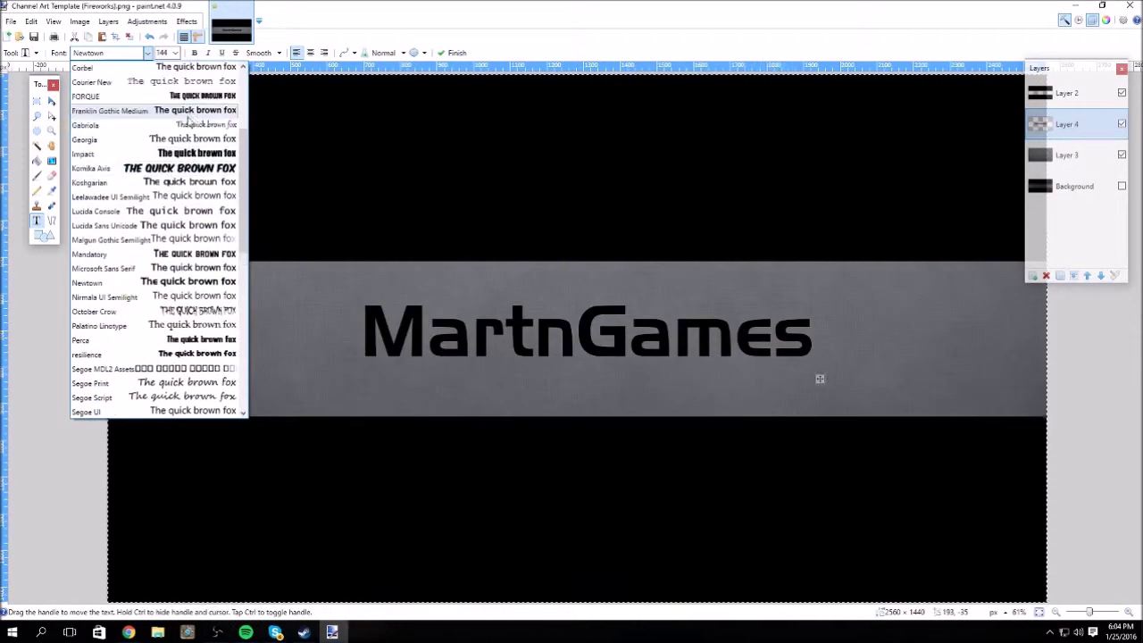
left_click(197, 138)
Set the title's font to Mandatory and position the text in the middle of the grey band
left_click(148, 53)
scroll(115, 184, "down", 5)
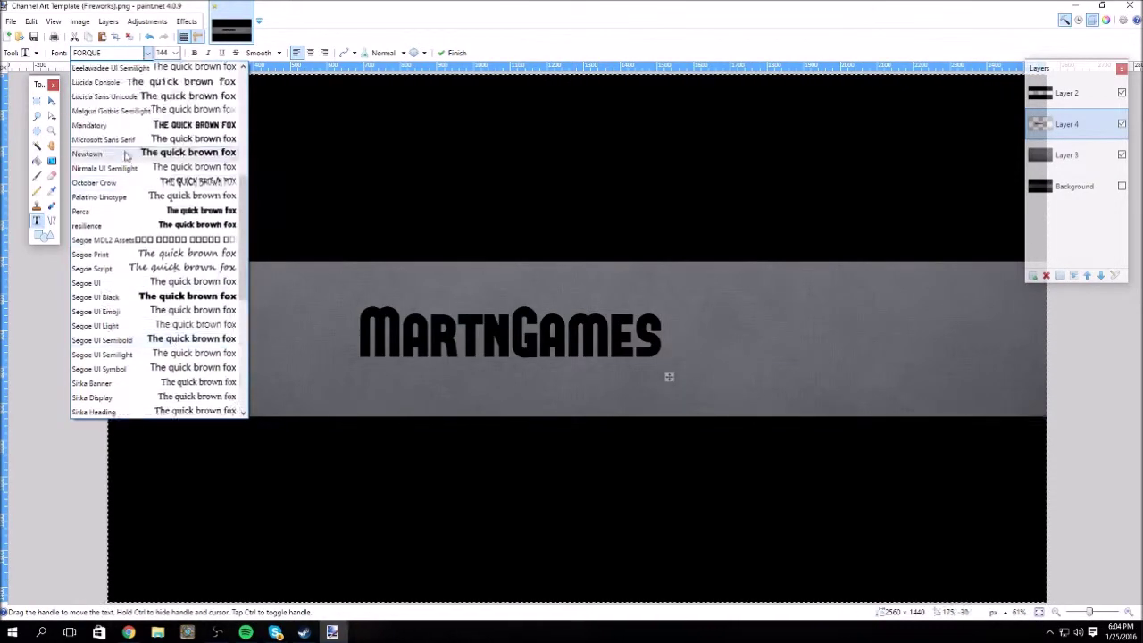
left_click(116, 184)
left_click_drag(728, 379, 740, 376)
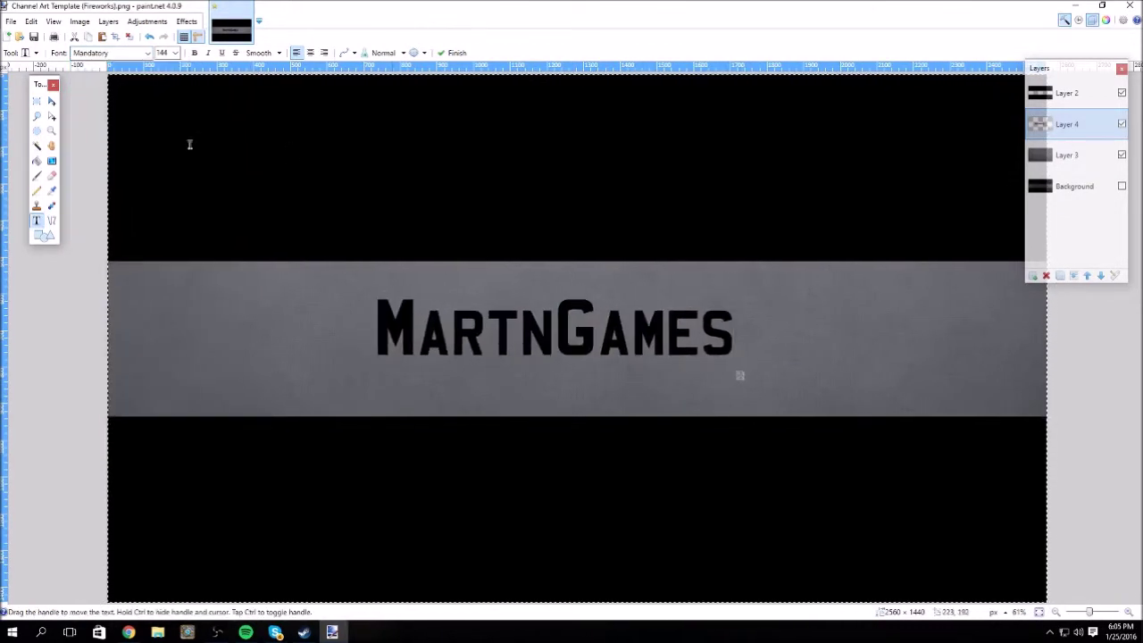
Color the MartnGames text dark blue, hex 0B1C5B
key("F8")
left_click(941, 453)
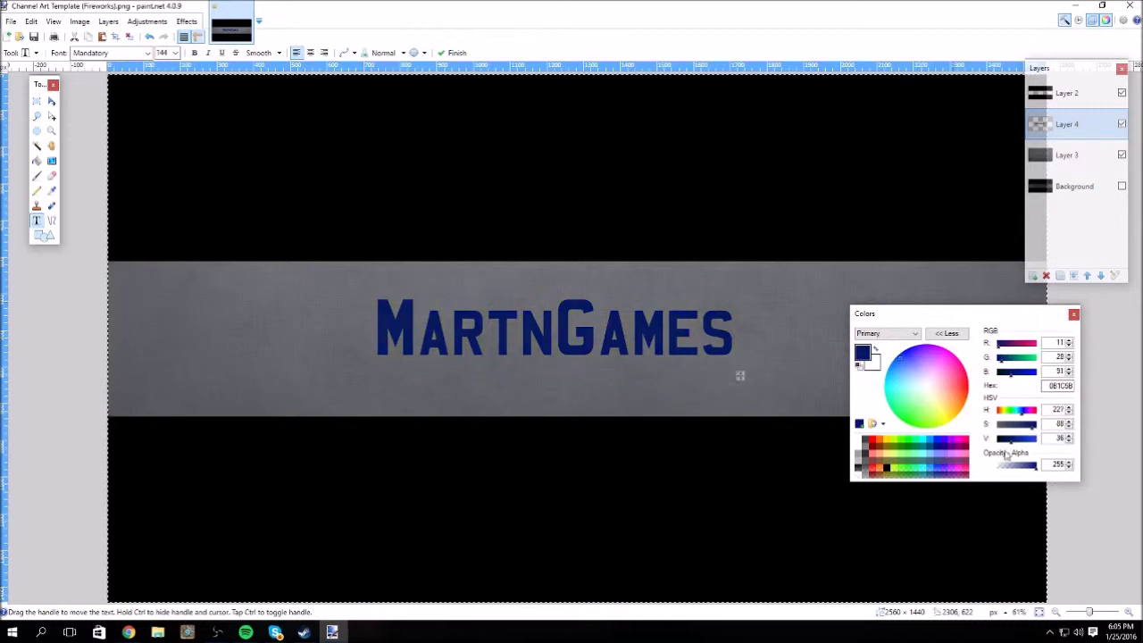
left_click_drag(982, 313, 898, 175)
left_click(936, 186)
Darken a duplicate of the title layer with Hue / Saturation and offset it slightly behind the title as a shadow
key("ctrl+shift+d")
left_click(148, 21)
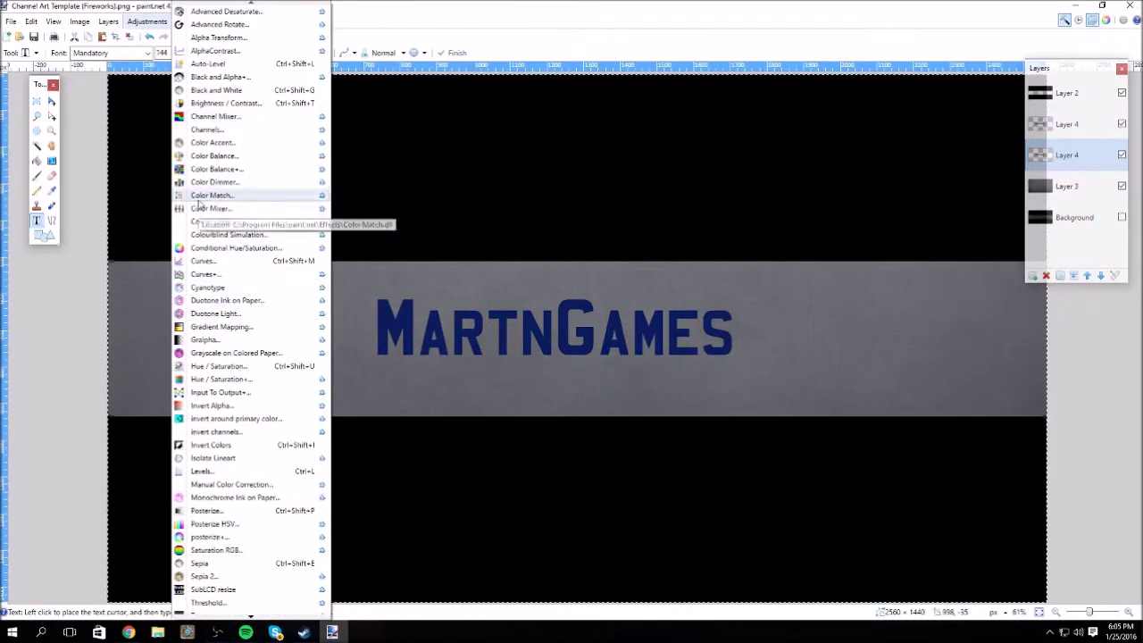
left_click(219, 366)
left_click_drag(666, 197, 683, 190)
left_click(764, 305)
key("m")
left_click_drag(490, 325, 492, 326)
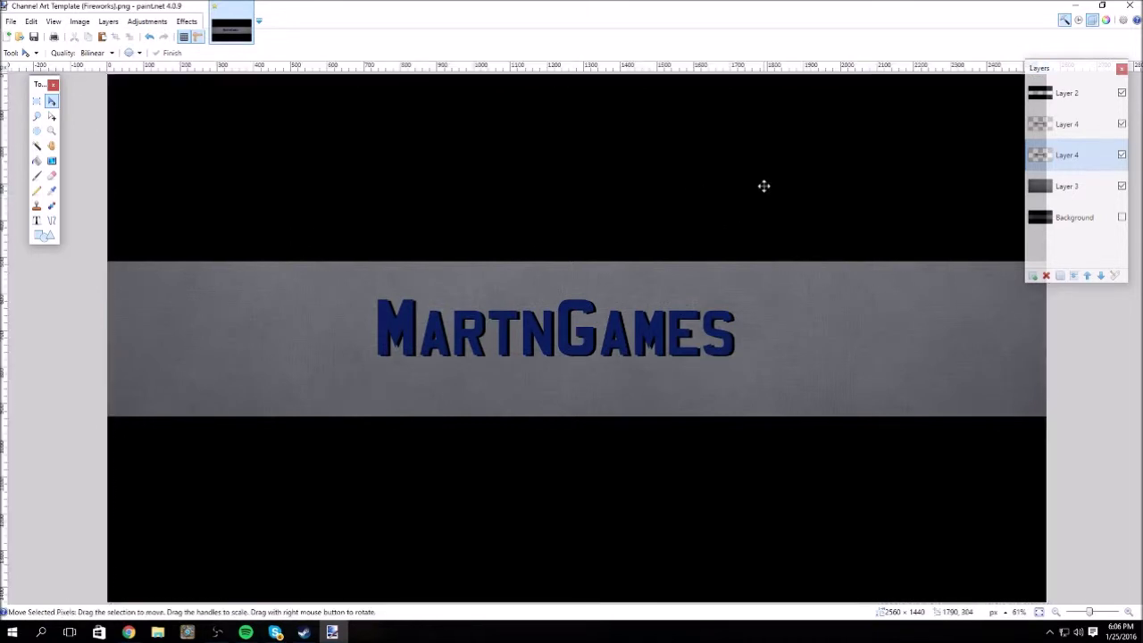
Duplicate the title layer again, hide the lowest copy, and try a Drop Shadow on the title
key("ctrl+shift+d")
left_click(147, 20)
left_click(312, 244)
left_click(187, 20)
mouse_move(231, 221)
left_click(371, 288)
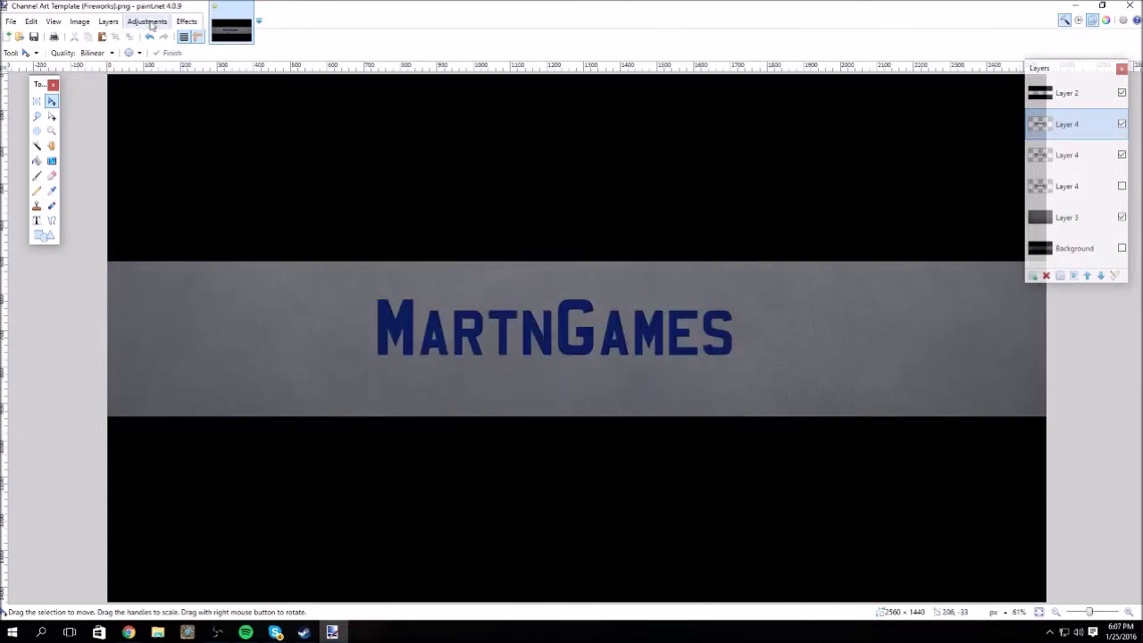
Try a black Drop Shadow on the top title layer with offset X 7, offset Y 6 and widening radius 5
left_click(187, 21)
mouse_move(250, 224)
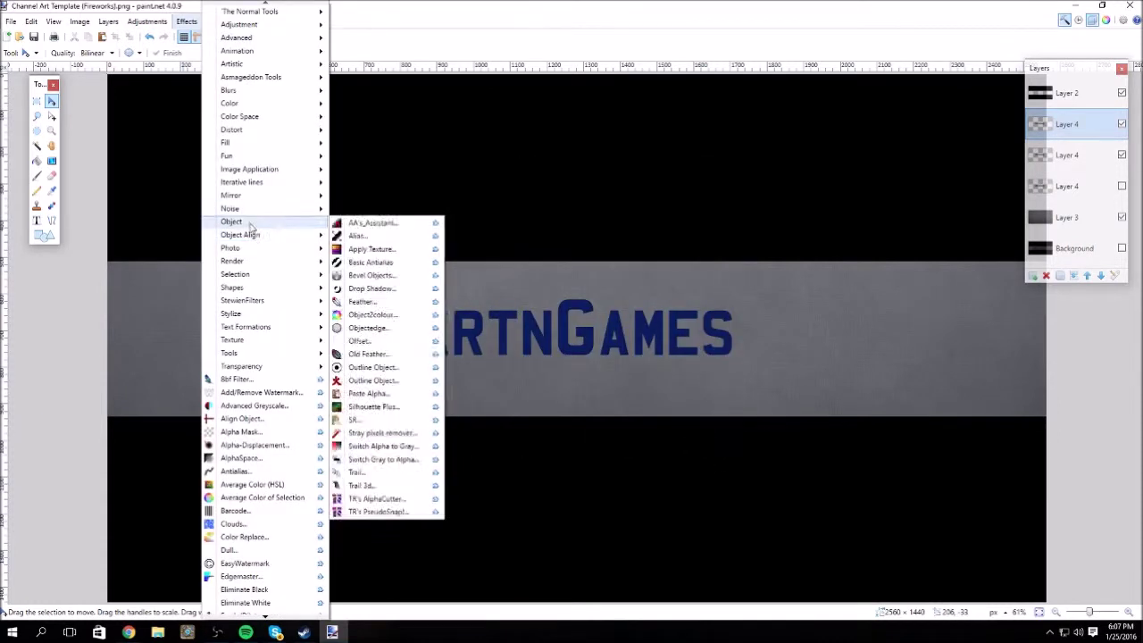
left_click(372, 288)
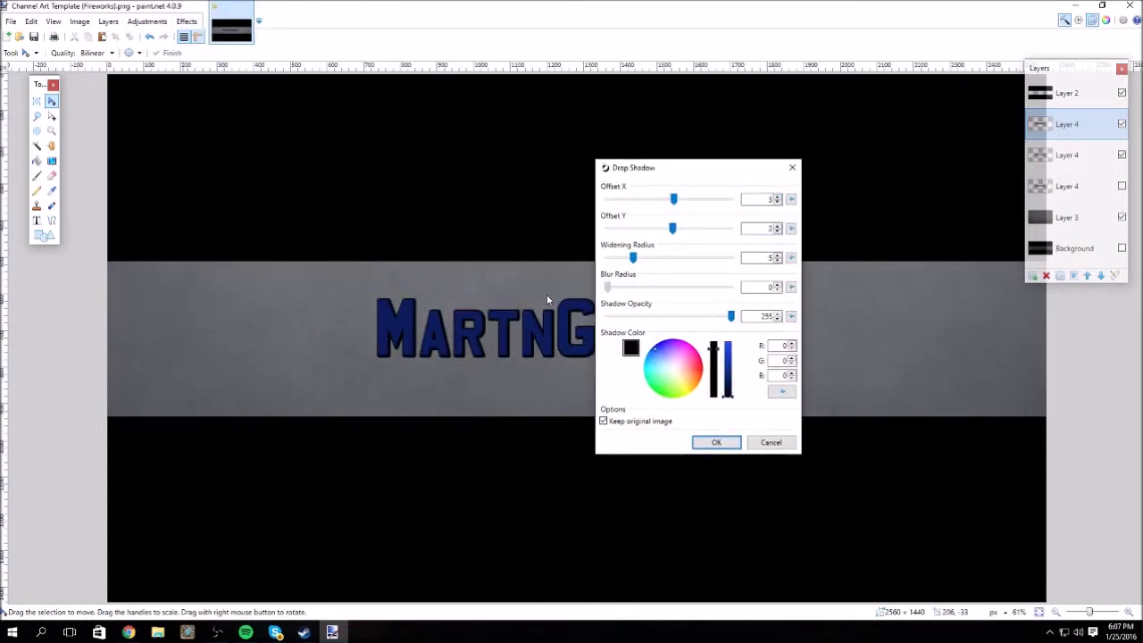
left_click(778, 199)
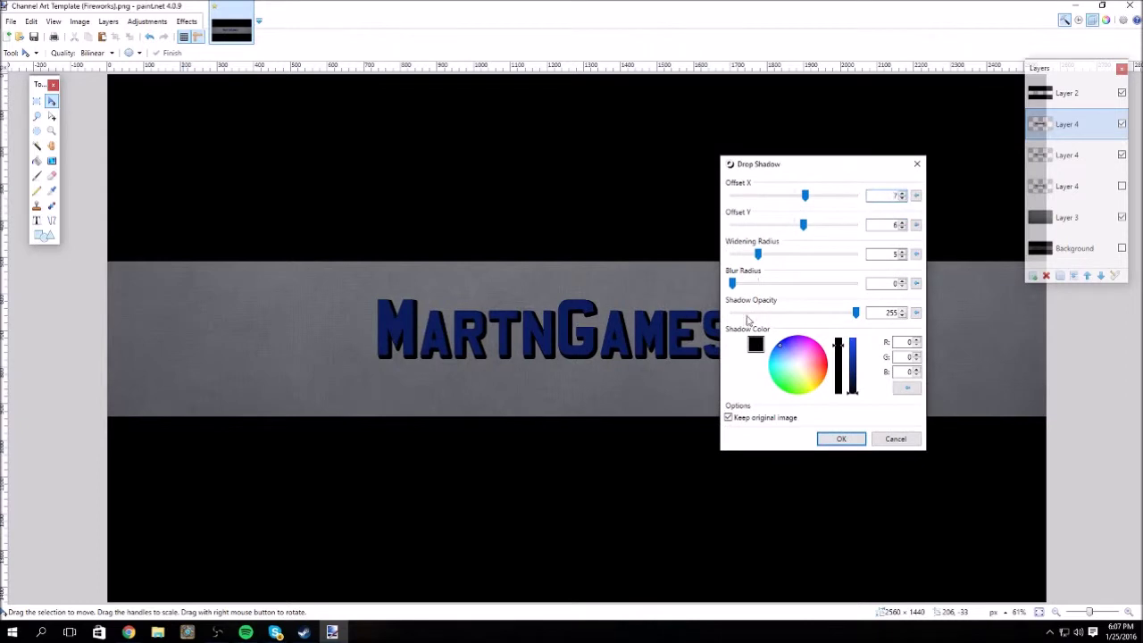
left_click(902, 284)
scroll(902, 284, "down", 5)
key("Return")
Apply a black Drop Shadow with a small offset to the top title layer
left_click(187, 20)
left_click(384, 237)
left_click(650, 203)
left_click_drag(576, 168, 813, 186)
left_click(830, 460)
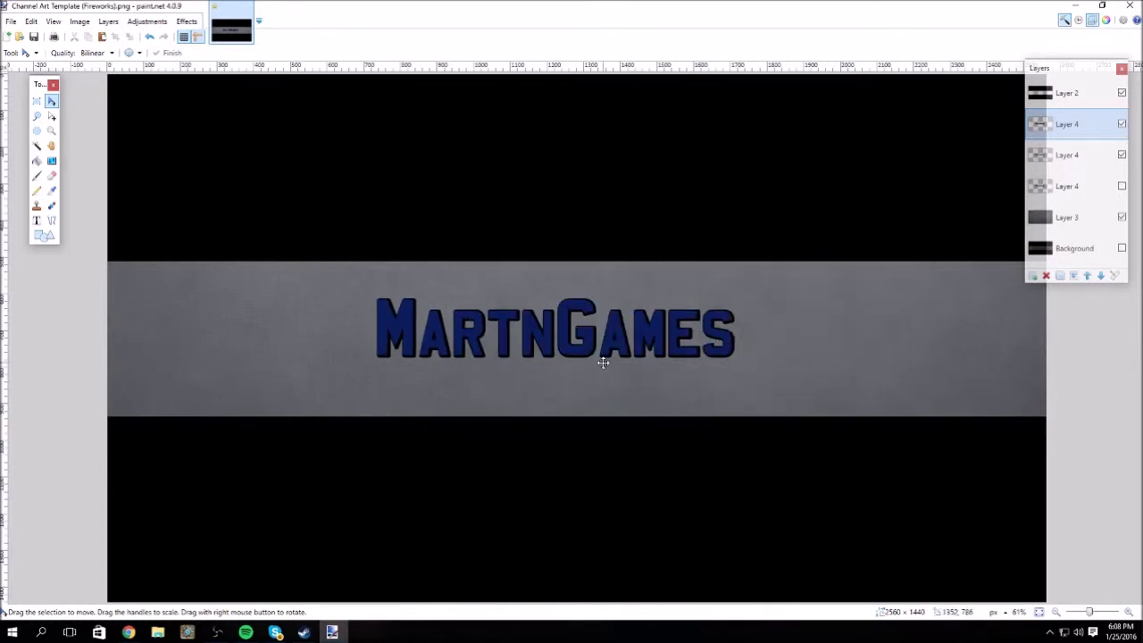
Add the tagline "I do cool things sometimes" at size 84 on a new layer, centered under the title, with a drop shadow
key("t")
left_click(474, 420)
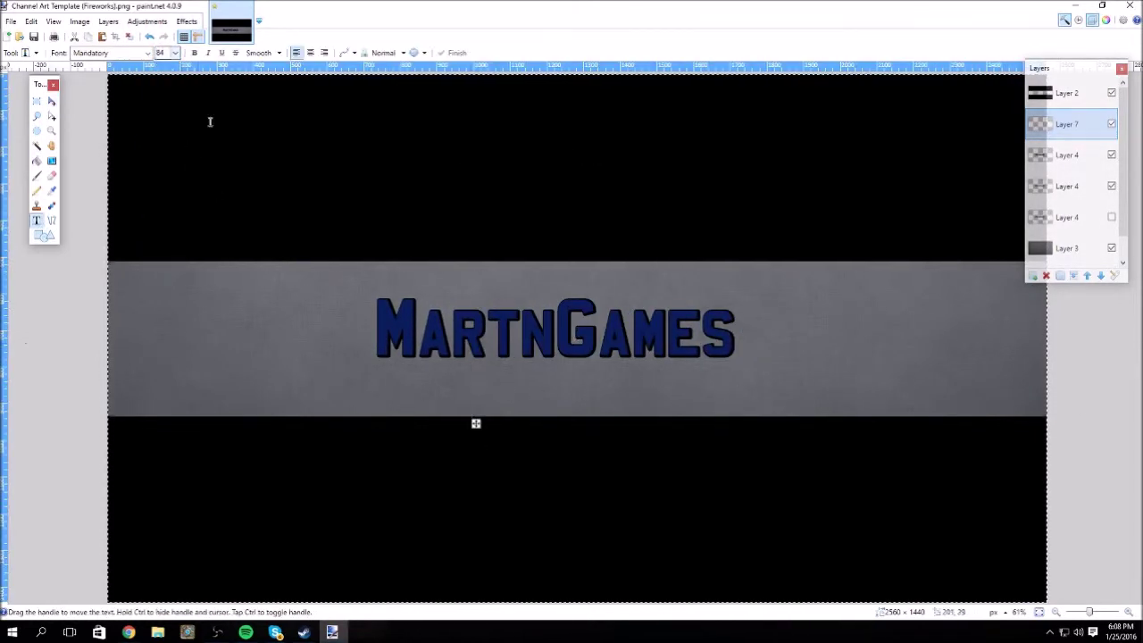
type("I")
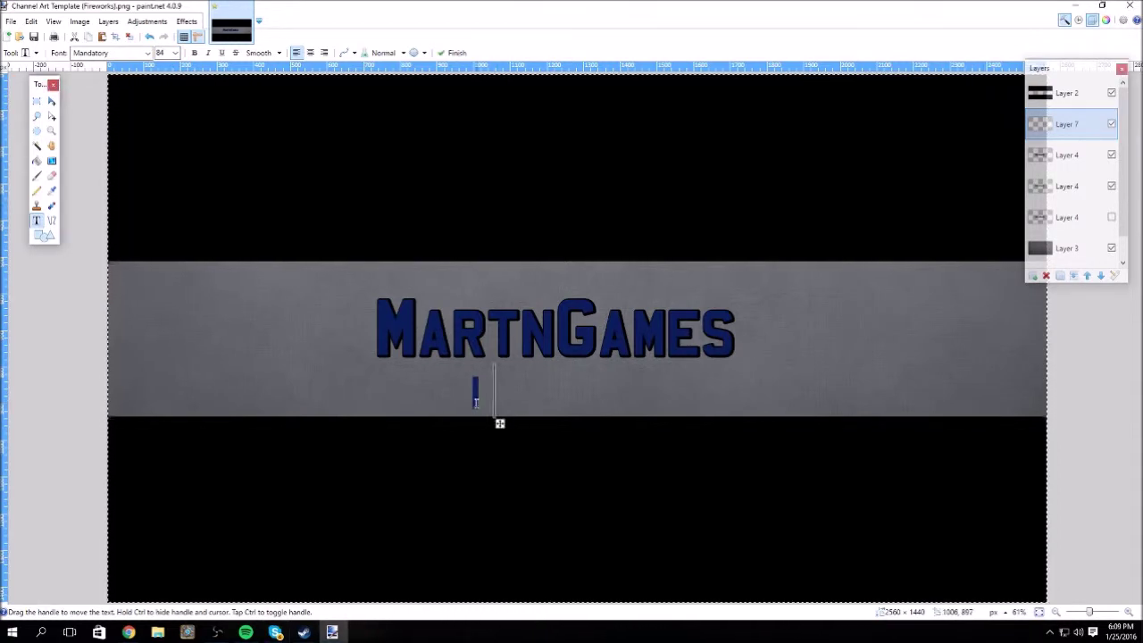
type(" do cool things sometimes")
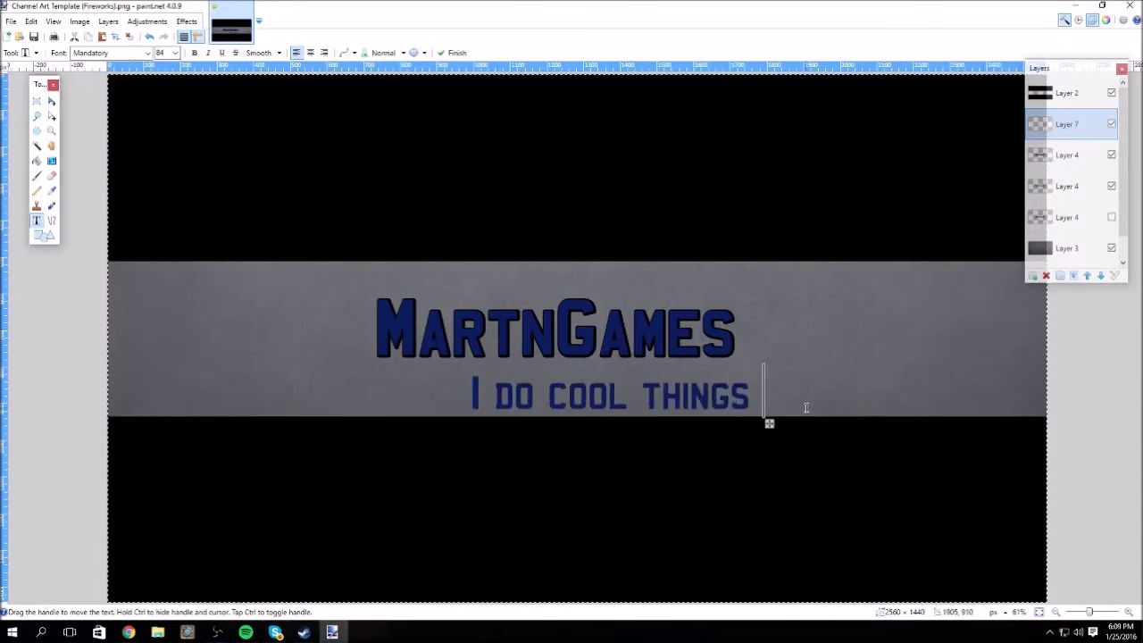
left_click_drag(935, 423, 792, 416)
left_click(187, 20)
left_click(750, 425)
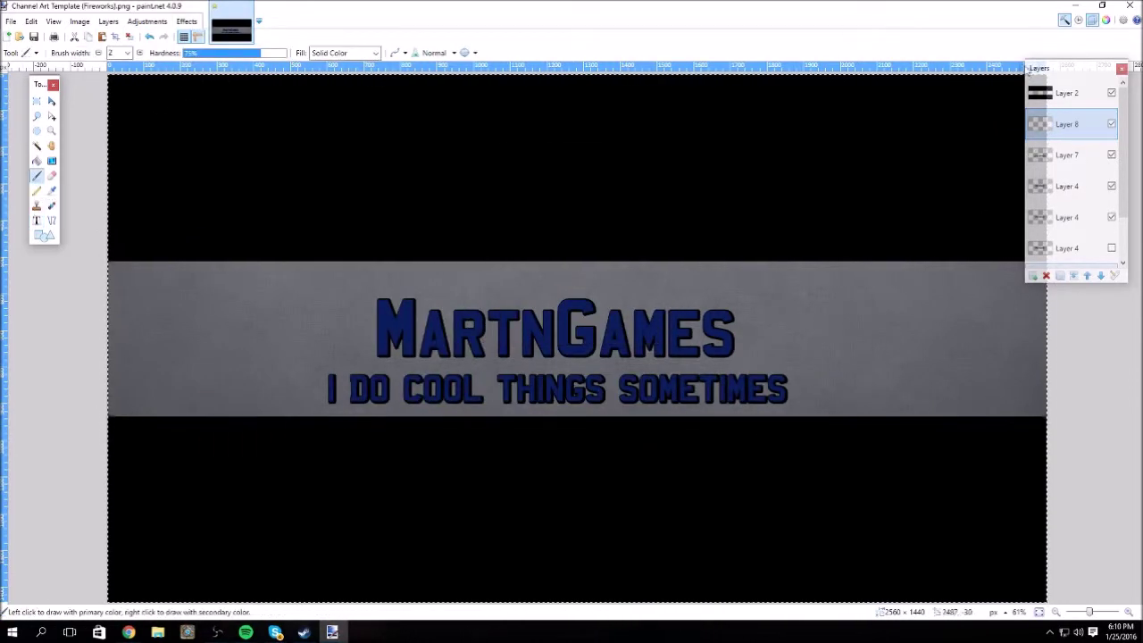
Set the paintbrush to orange FF6A00 at width 150 and paint a stroke across the grey band on Layer 8
key("F8")
mouse_move(146, 332)
left_mouse_down()
mouse_move(420, 340)
mouse_move(358, 294)
mouse_move(250, 295)
left_mouse_up()
Distort the orange stroke with Dents at scale 144.61, roughness 0 and tension 17.43
left_click(187, 20)
mouse_move(232, 145)
left_click(366, 76)
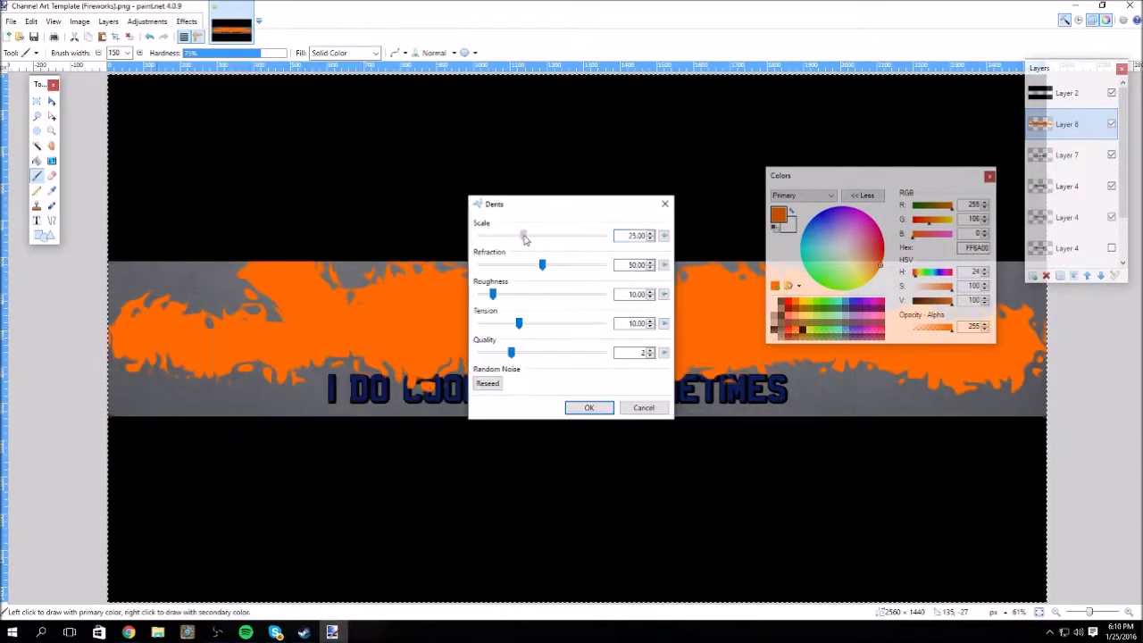
left_click_drag(523, 235, 584, 235)
left_click_drag(493, 294, 533, 332)
left_click(531, 355)
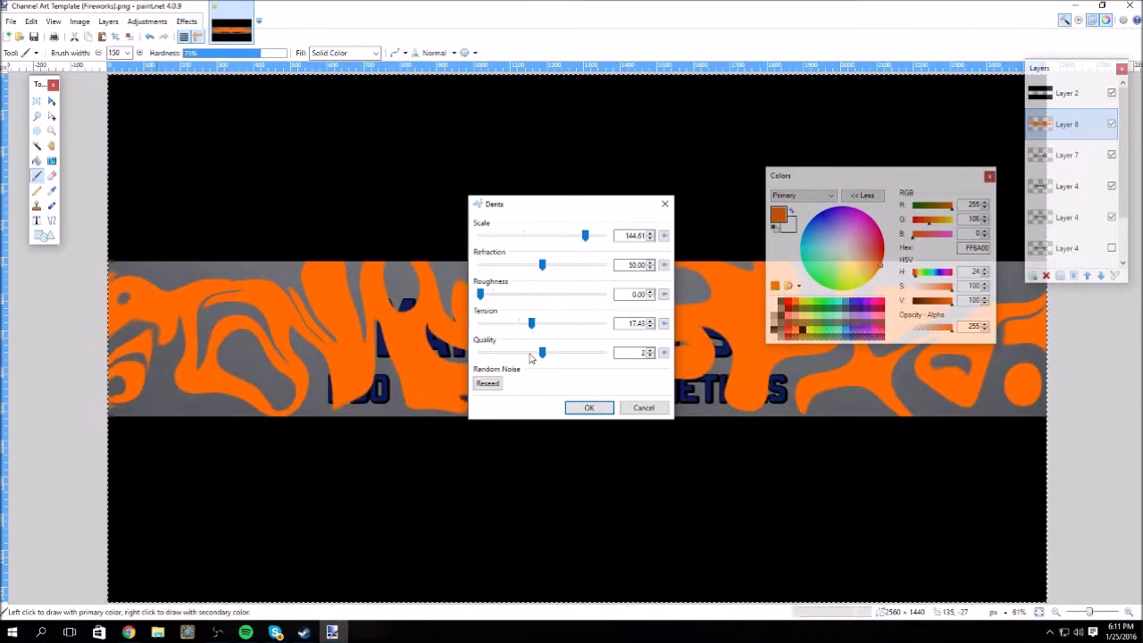
left_click(589, 407)
Move the orange layer down three places beneath the visible text layers and hide the Colors window
left_click(1101, 275)
left_click(1100, 275)
left_click(1100, 275)
key("F8")
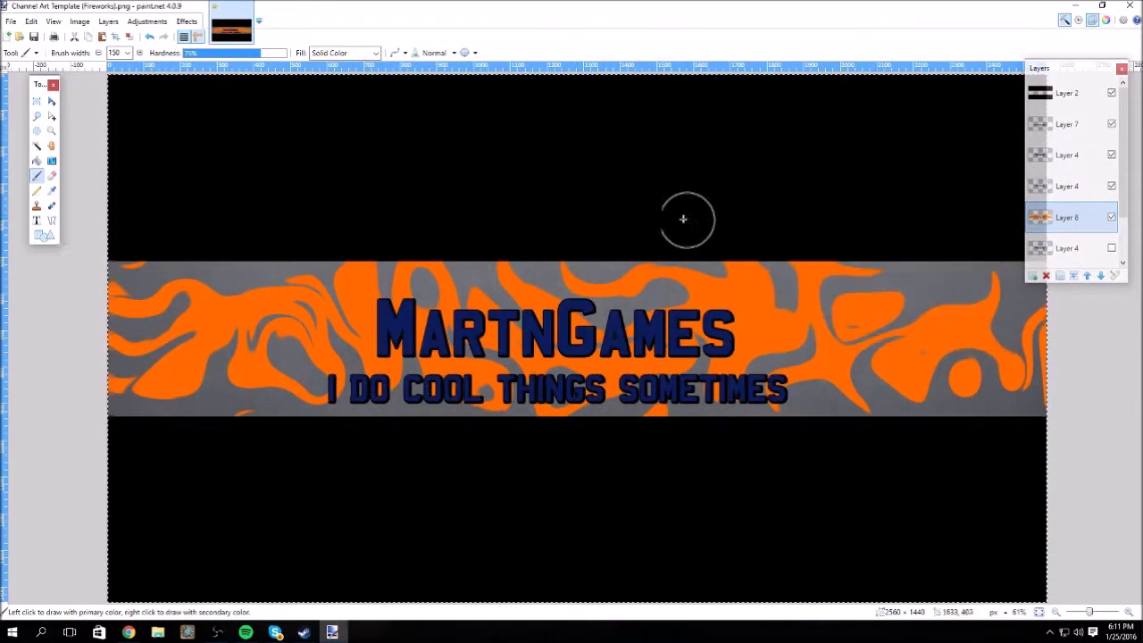
Undo the three layer moves and the Dents distortion
left_click(149, 36)
left_click(149, 35)
left_click(149, 35)
left_click(150, 36)
Try Dents on the orange stroke with scale 125.59, roughness 0, tension 31.16 and quality 1
left_click(186, 20)
left_click(366, 77)
left_click_drag(574, 327, 588, 357)
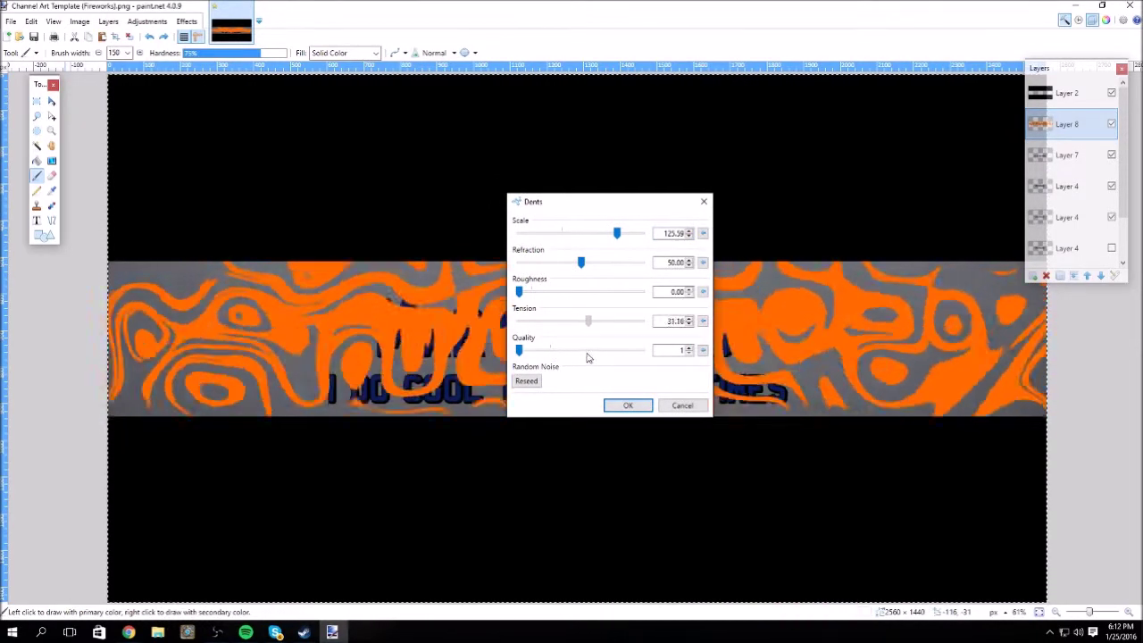
key("Escape")
Paint a new wavy orange stroke across the grey band and try Dents with tension 0.12 and quality 2
mouse_move(101, 331)
left_mouse_down()
mouse_move(943, 352)
mouse_move(969, 326)
left_mouse_up()
left_click(187, 21)
mouse_move(252, 125)
mouse_move(241, 145)
left_click(370, 79)
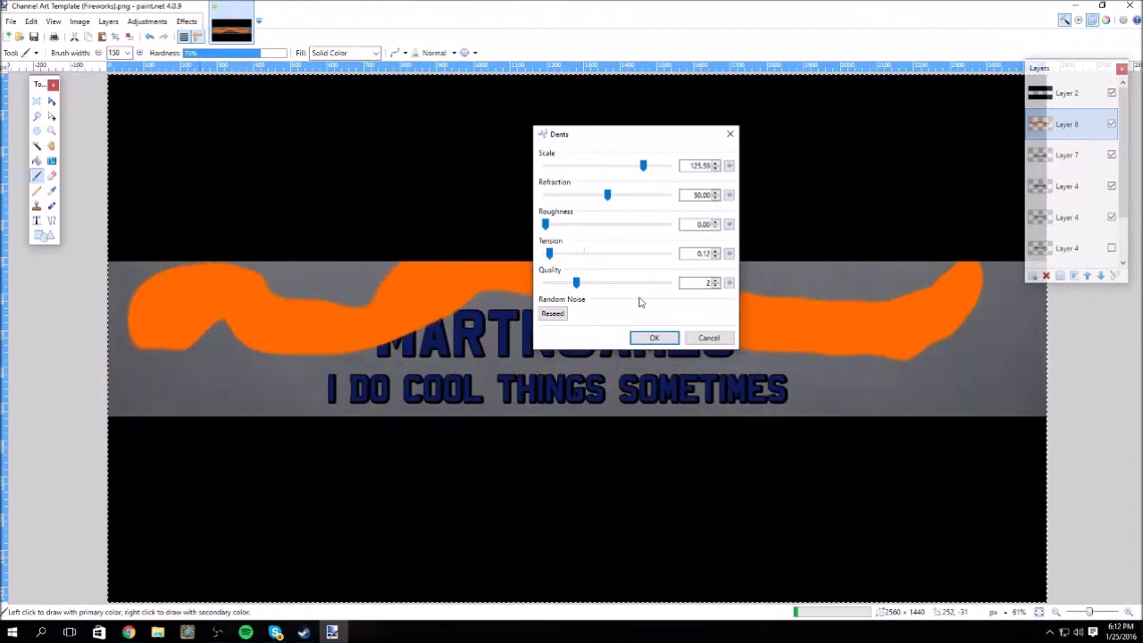
key("Escape")
Try Dents on newly painted crossing orange strokes and clear them from Layer 8
mouse_move(129, 388)
left_mouse_down()
mouse_move(991, 322)
mouse_move(143, 304)
mouse_move(827, 316)
left_mouse_up()
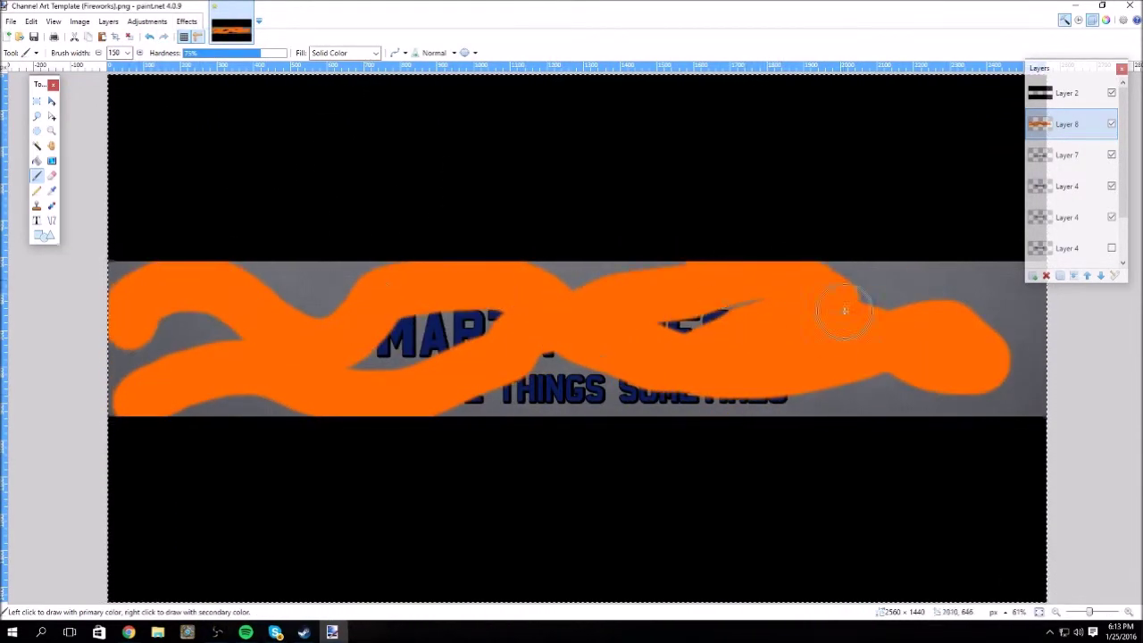
left_click(186, 20)
mouse_move(241, 145)
left_click(371, 78)
mouse_move(711, 201)
left_mouse_down()
mouse_move(684, 204)
mouse_move(714, 199)
left_mouse_up()
left_click_drag(670, 280, 686, 281)
mouse_move(730, 193)
left_mouse_down()
mouse_move(730, 203)
mouse_move(696, 198)
left_mouse_up()
left_click_drag(673, 281, 681, 281)
key("Escape")
key("Delete")
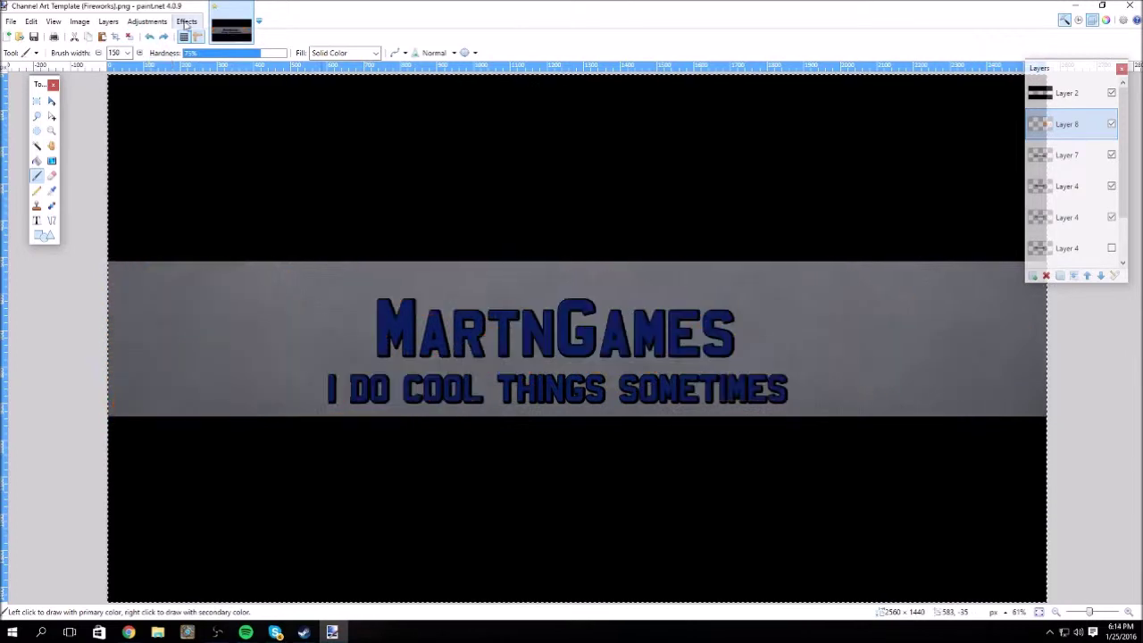
left_click(187, 22)
mouse_move(295, 71)
left_click(384, 82)
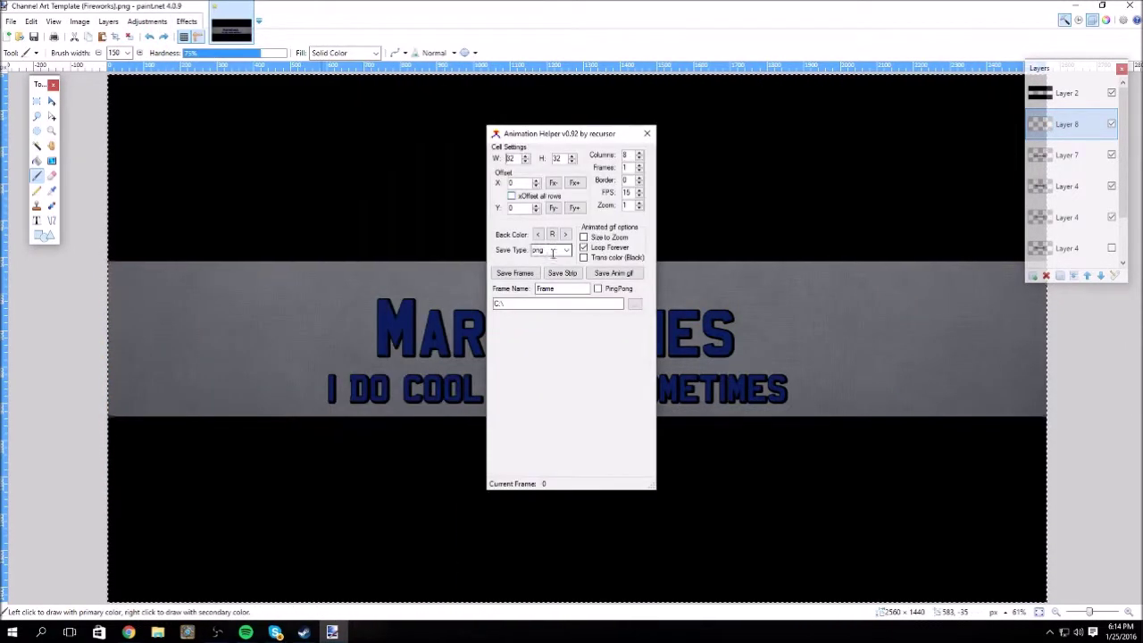
left_click(647, 136)
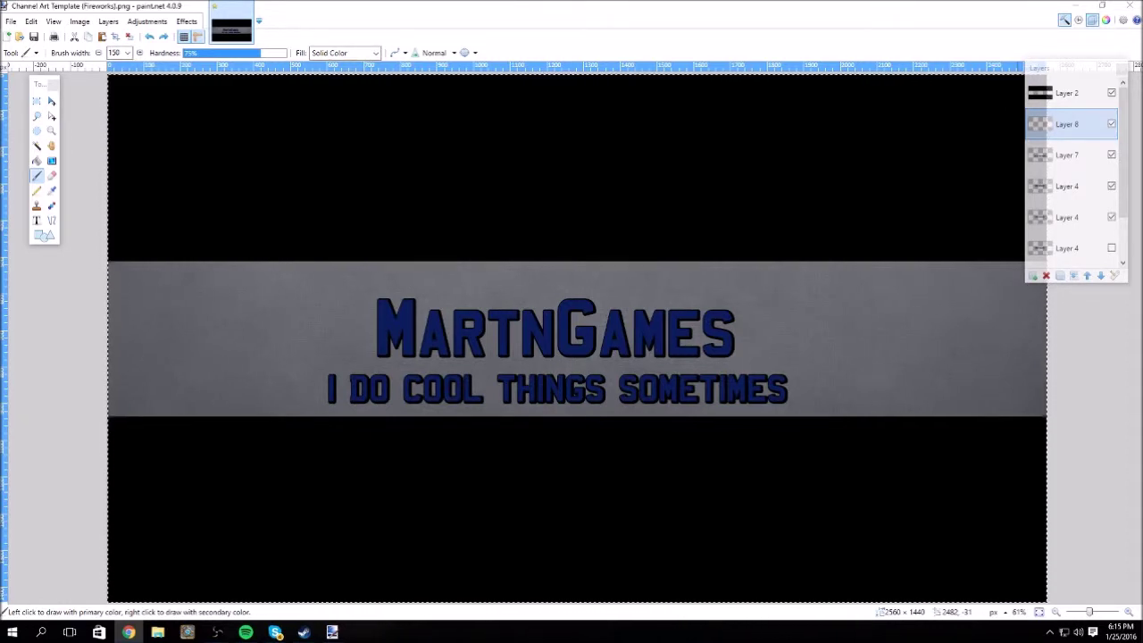
Paint a wavy orange stroke across the grey band, try Dents on the painting, and undo the extra stroke
mouse_move(121, 355)
left_mouse_down()
mouse_move(387, 311)
mouse_move(1008, 317)
mouse_move(165, 375)
left_mouse_up()
left_click(187, 21)
left_click(384, 223)
left_click_drag(581, 207, 823, 171)
left_click_drag(817, 193, 809, 196)
mouse_move(775, 280)
left_mouse_down()
mouse_move(765, 280)
mouse_move(786, 284)
mouse_move(766, 282)
left_mouse_up()
left_click(887, 364)
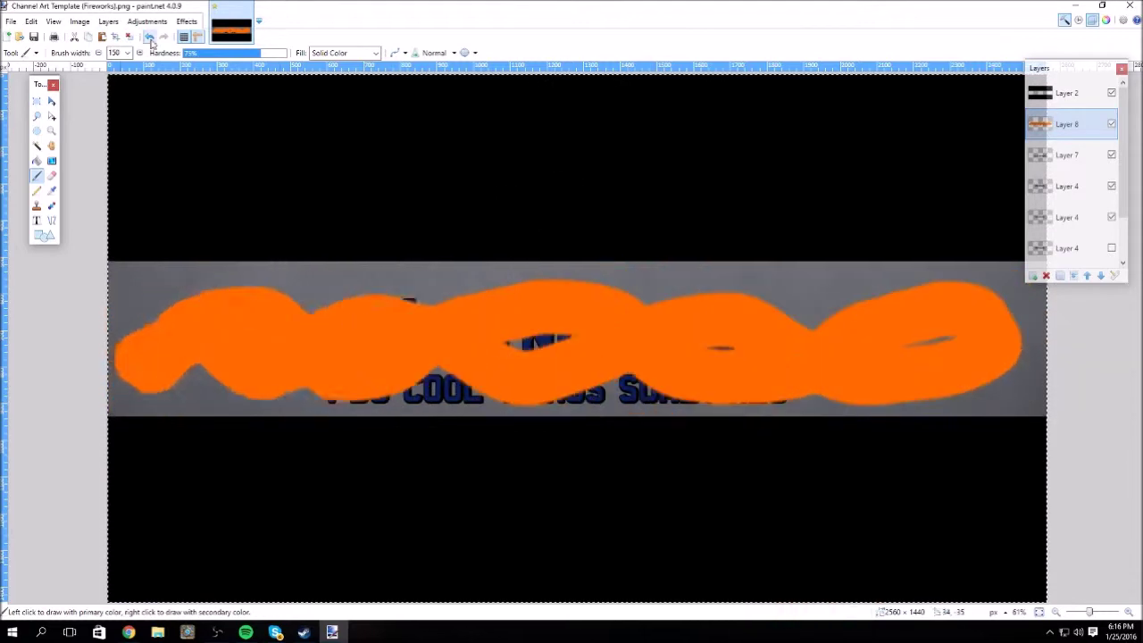
left_click(149, 35)
Try the Crystalize effect with a larger cell size on the orange stroke
left_click(187, 20)
mouse_move(255, 145)
left_click(384, 94)
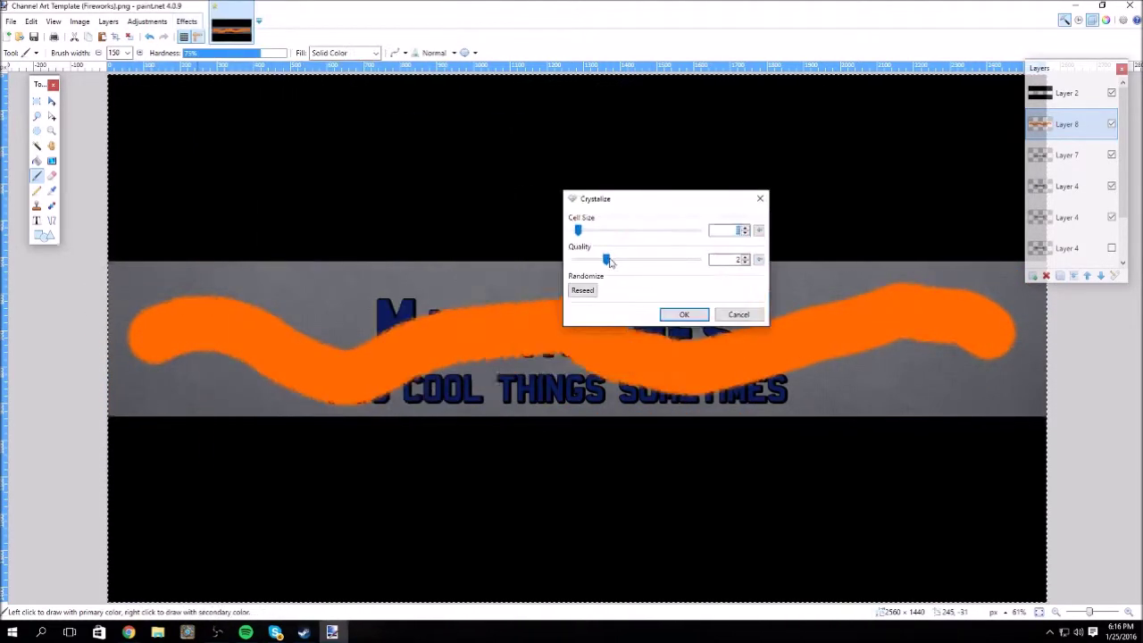
left_click_drag(578, 230, 676, 231)
left_click_drag(625, 198, 276, 140)
left_click(384, 250)
Apply Dents to the orange stroke on Layer 8 with increased roughness
left_click(186, 20)
mouse_move(254, 145)
left_click(384, 224)
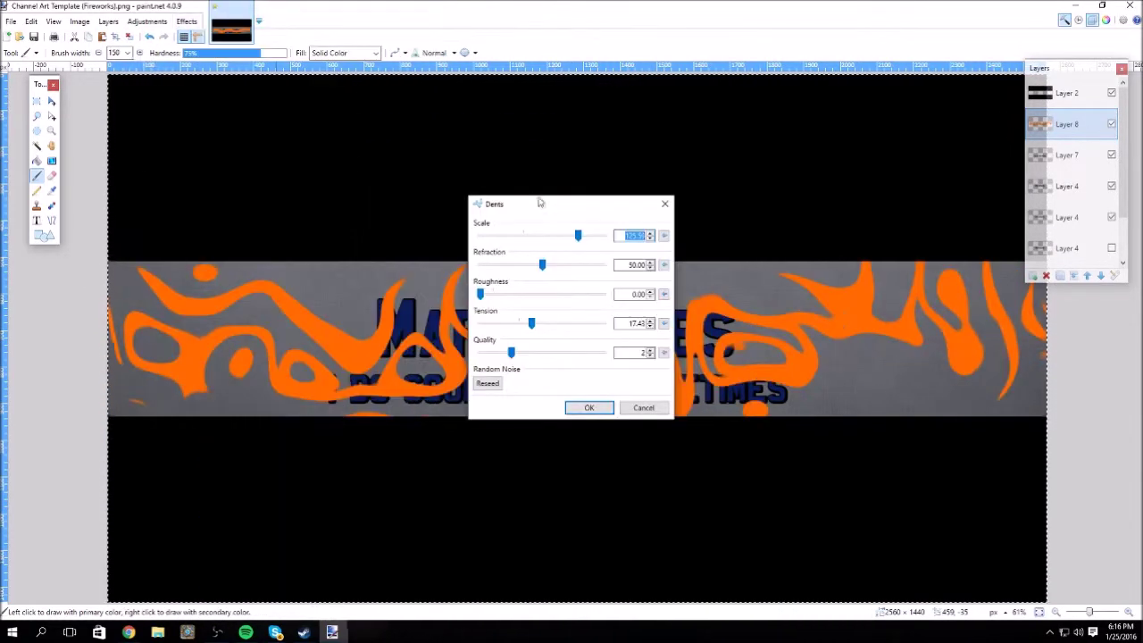
left_click_drag(539, 203, 557, 270)
left_click_drag(536, 361, 566, 364)
left_click_drag(553, 271, 768, 458)
key("Return")
Duplicate the distorted orange Layer 8 twice and shift the copies to fill the grey band with the pattern
key("ctrl+shift+d")
key("m")
key("ctrl+shift+d")
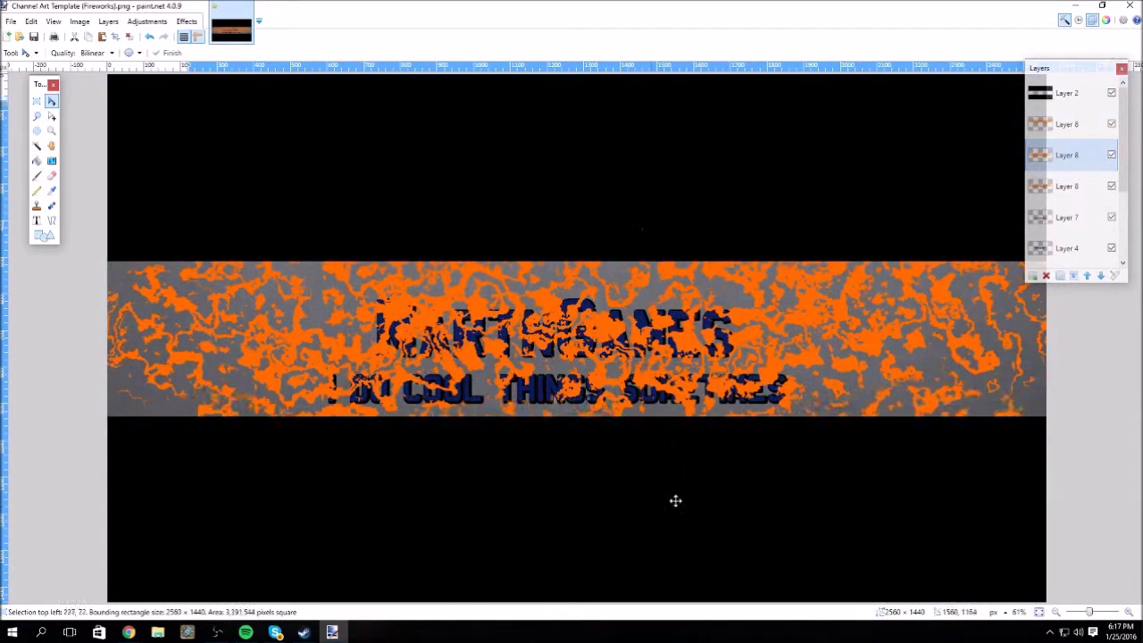
Move Layer 7 and the text Layer 4 above the three orange Layer 8 copies, and clear the selection
key("alt+Page_Down")
key("alt+Page_Down")
key("ctrl+Page_Up")
key("ctrl+Page_Up")
key("ctrl+Page_Up")
key("alt+Page_Down")
key("ctrl+Page_Up")
key("ctrl+Page_Up")
key("ctrl+Page_Up")
key("ctrl+Page_Up")
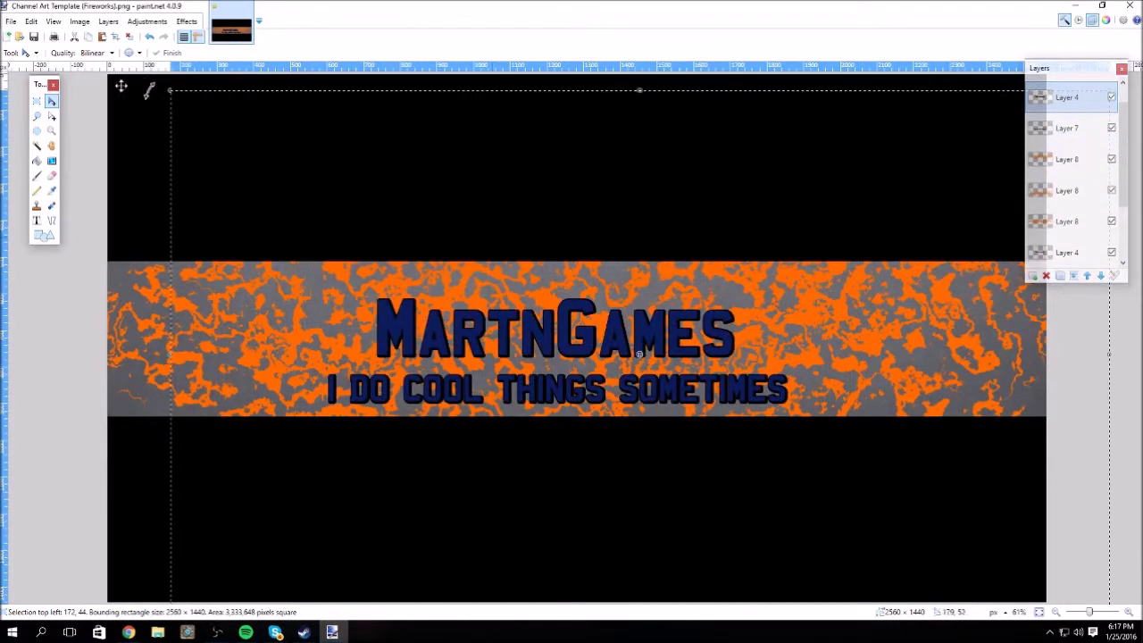
key("ctrl+d")
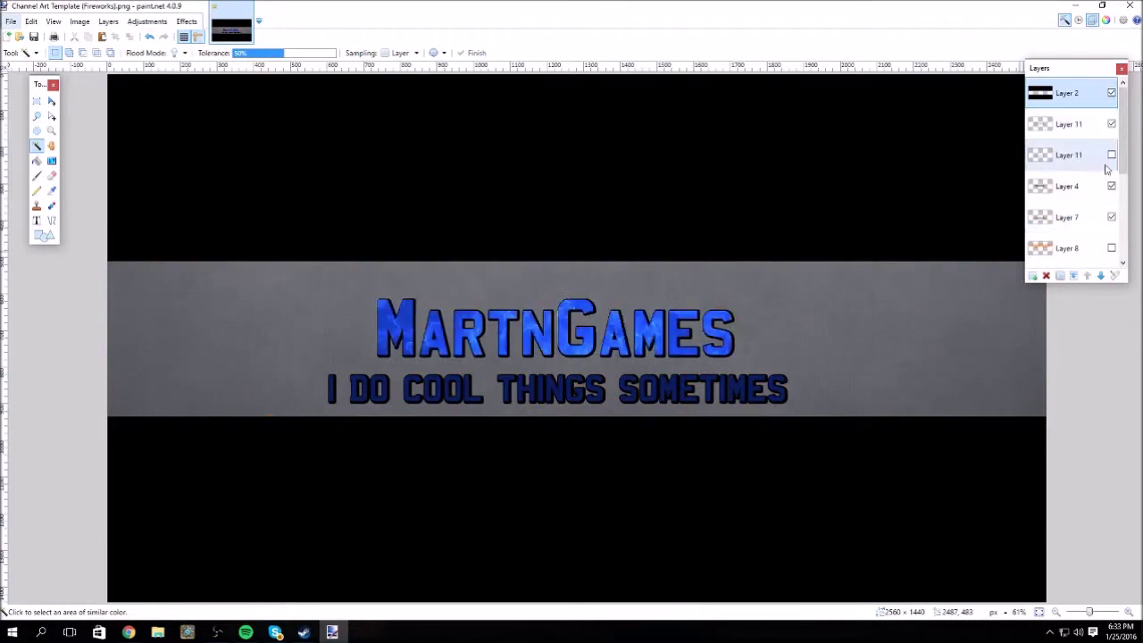
Set the eraser's brush width to 5 and make the upper Layer 11 the active layer
key("e")
scroll(720, 375, "up", 8)
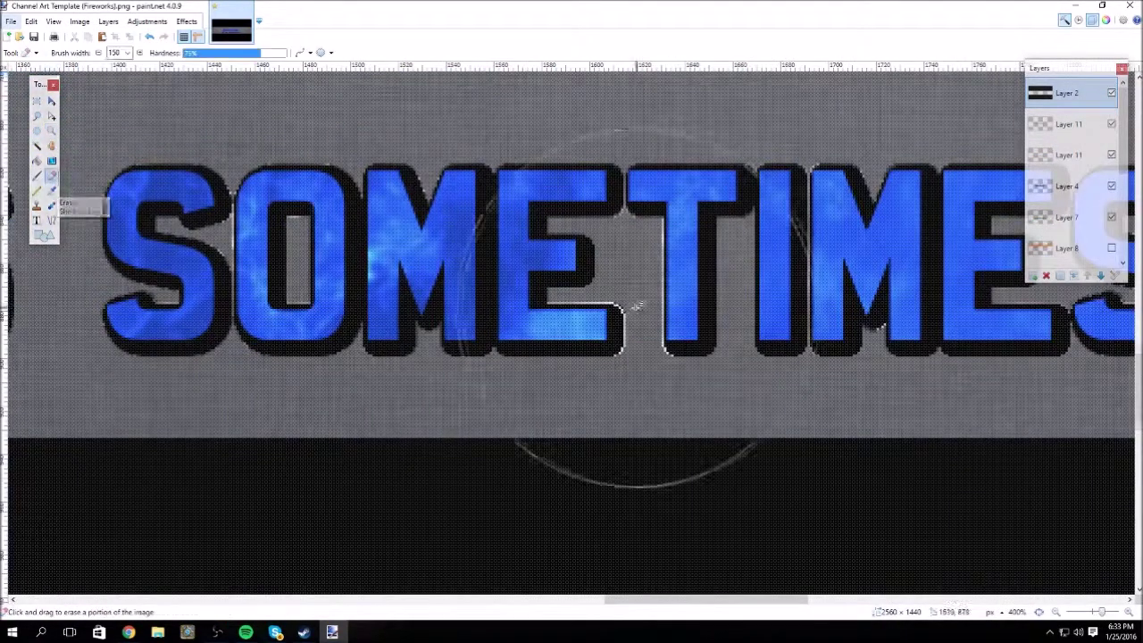
left_click(128, 53)
left_click(665, 543)
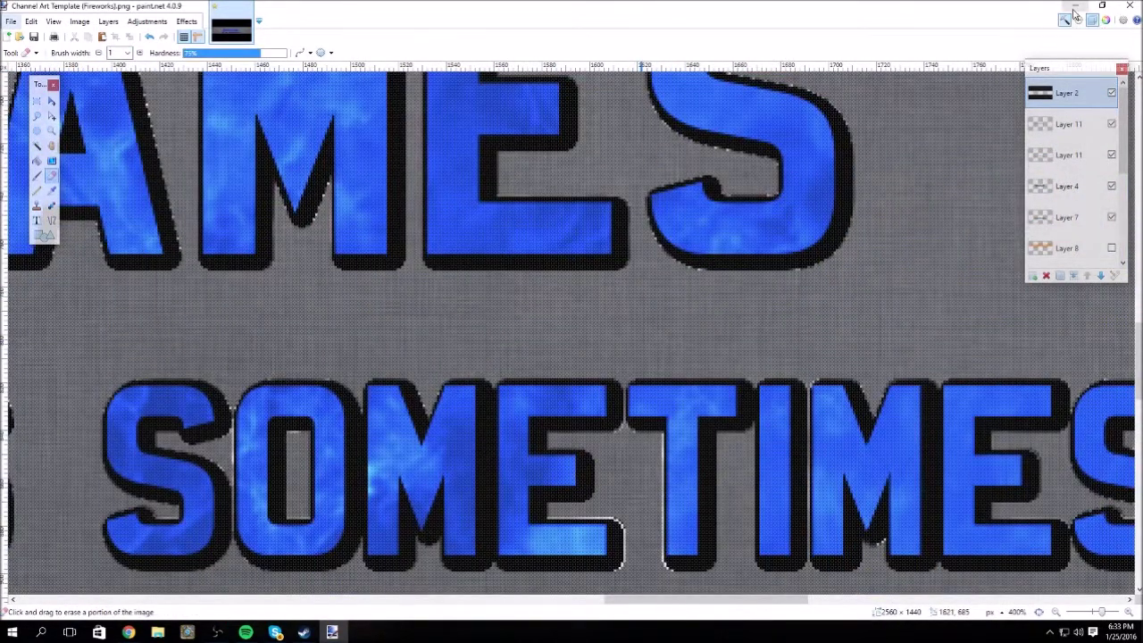
key("z")
scroll(359, 278, "down", 4)
scroll(730, 462, "up", 4)
key("e")
left_click(127, 53)
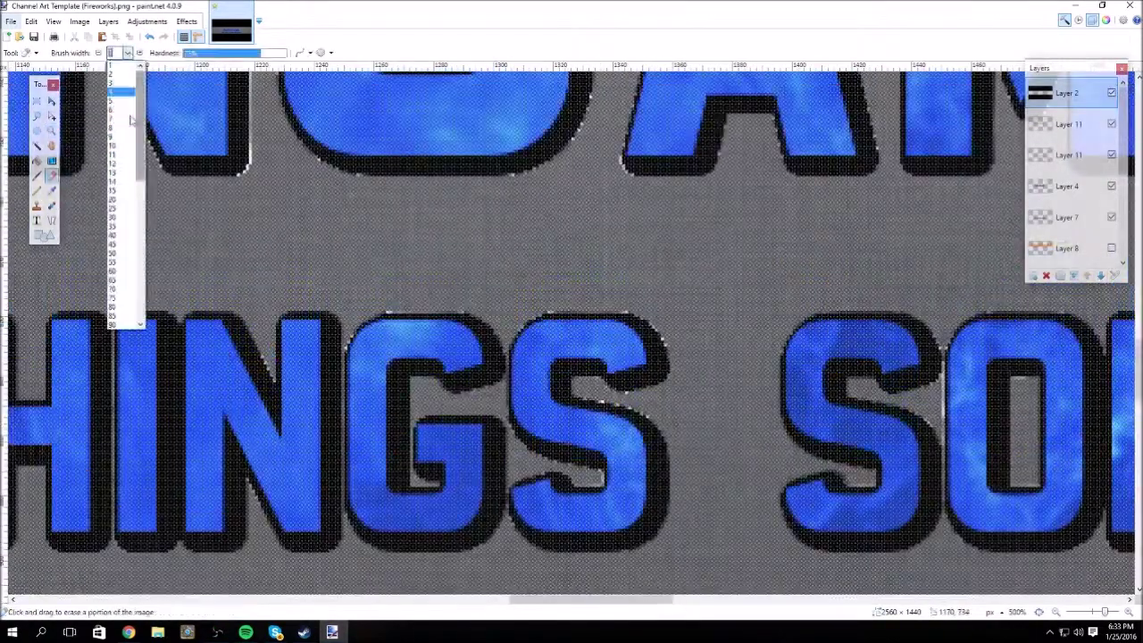
left_click(125, 107)
left_click(1050, 113)
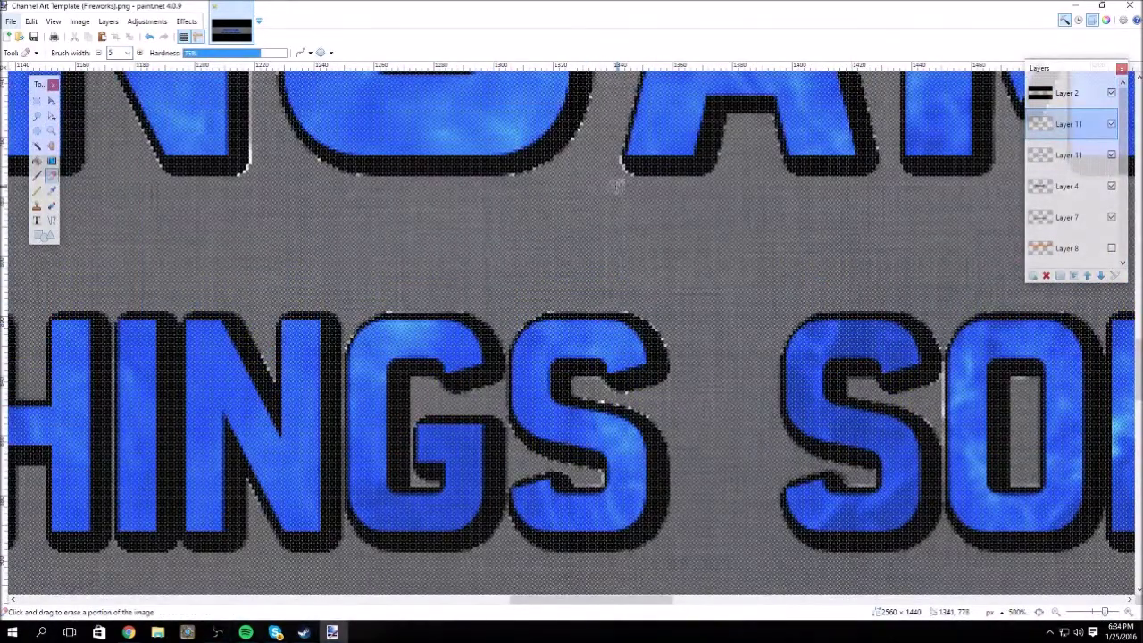
Erase the white fringe around the title's "GAMES" letters and move the Layers window off the final S
scroll(553, 228, "up", 1)
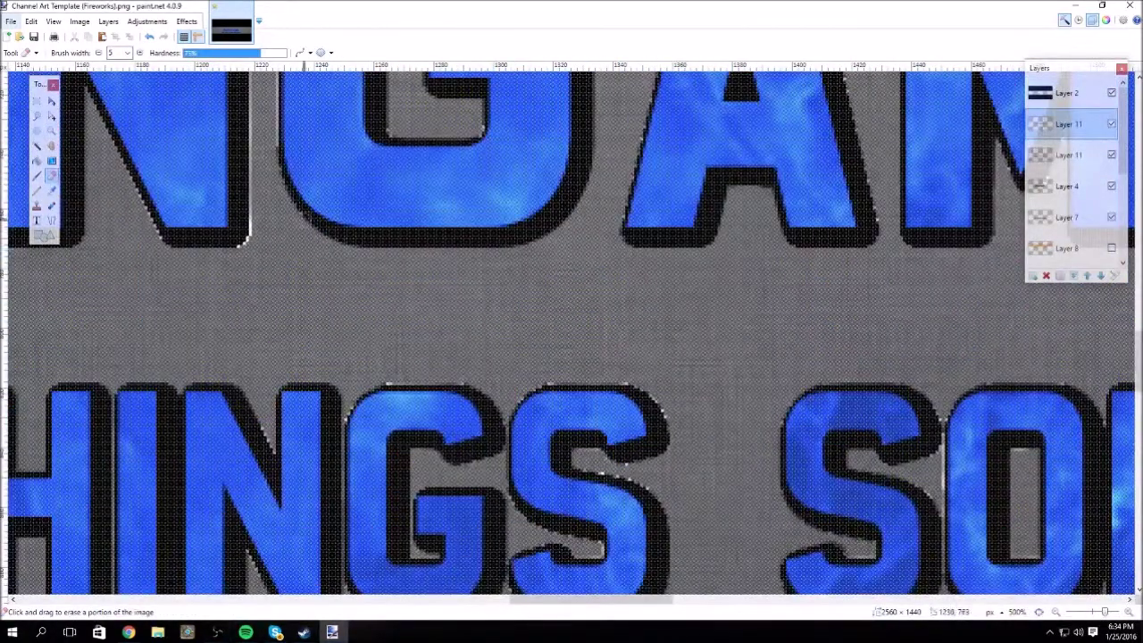
scroll(254, 190, "up", 5)
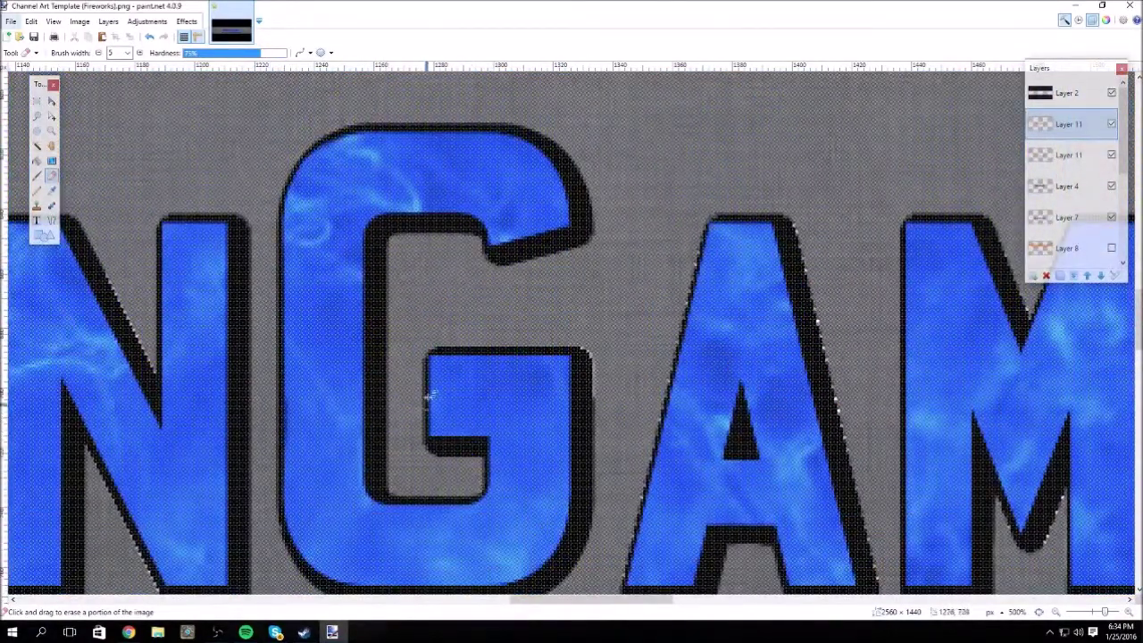
scroll(668, 351, "down", 2)
scroll(823, 169, "right", 4)
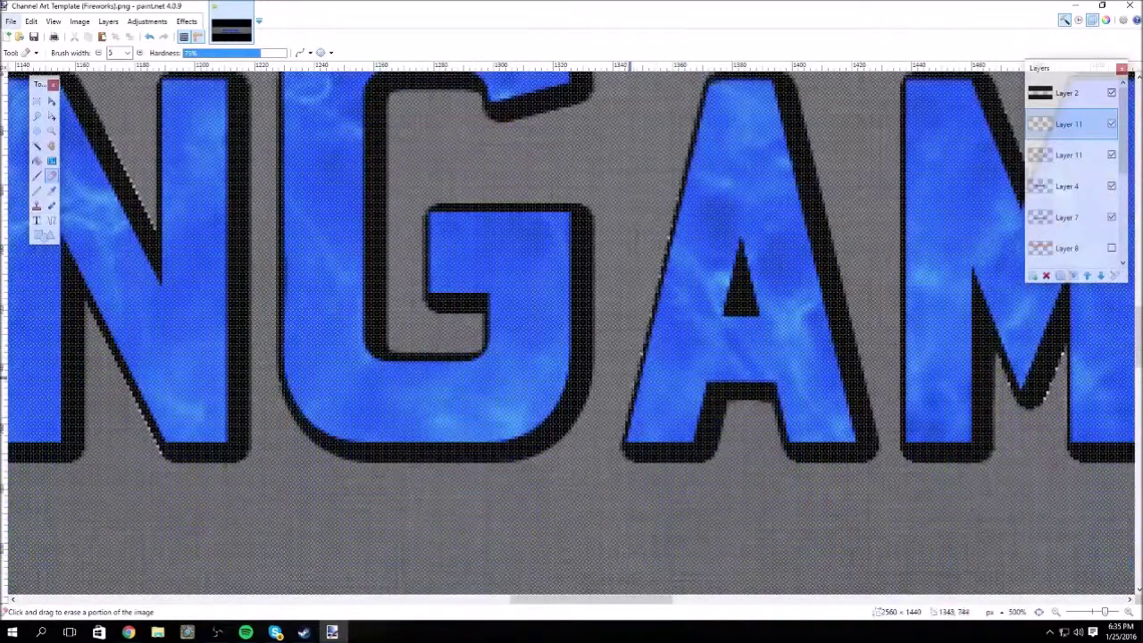
scroll(652, 198, "up", 1)
scroll(803, 295, "right", 3)
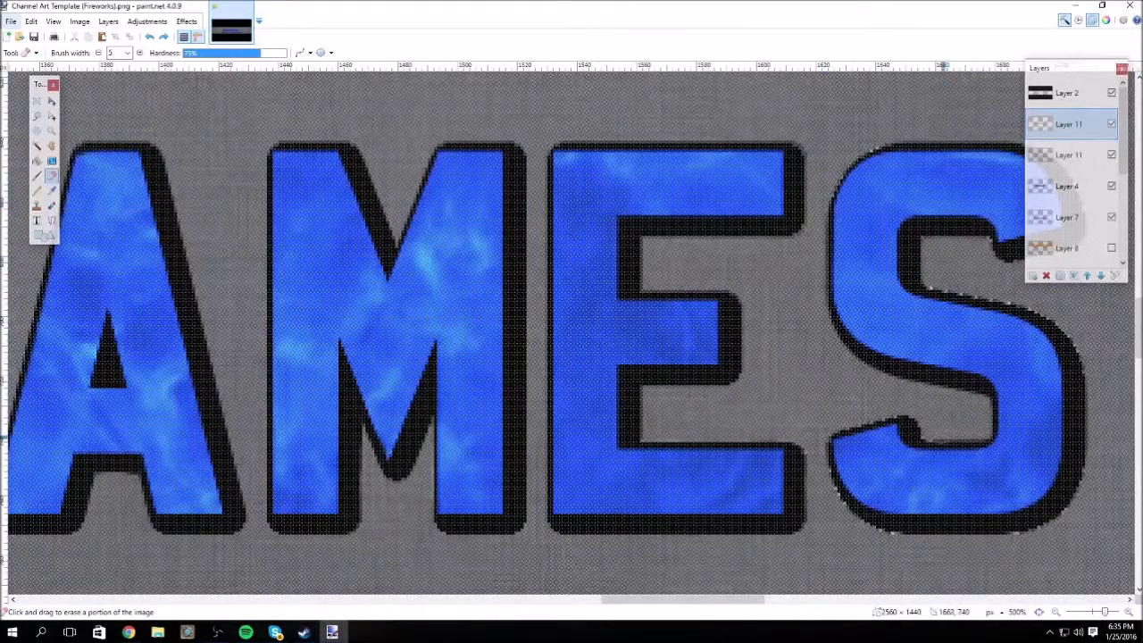
left_click_drag(1063, 68, 882, 187)
Erase the white fringe around the title's "MARTN" letters
scroll(488, 76, "left", 5)
scroll(473, 199, "left", 5)
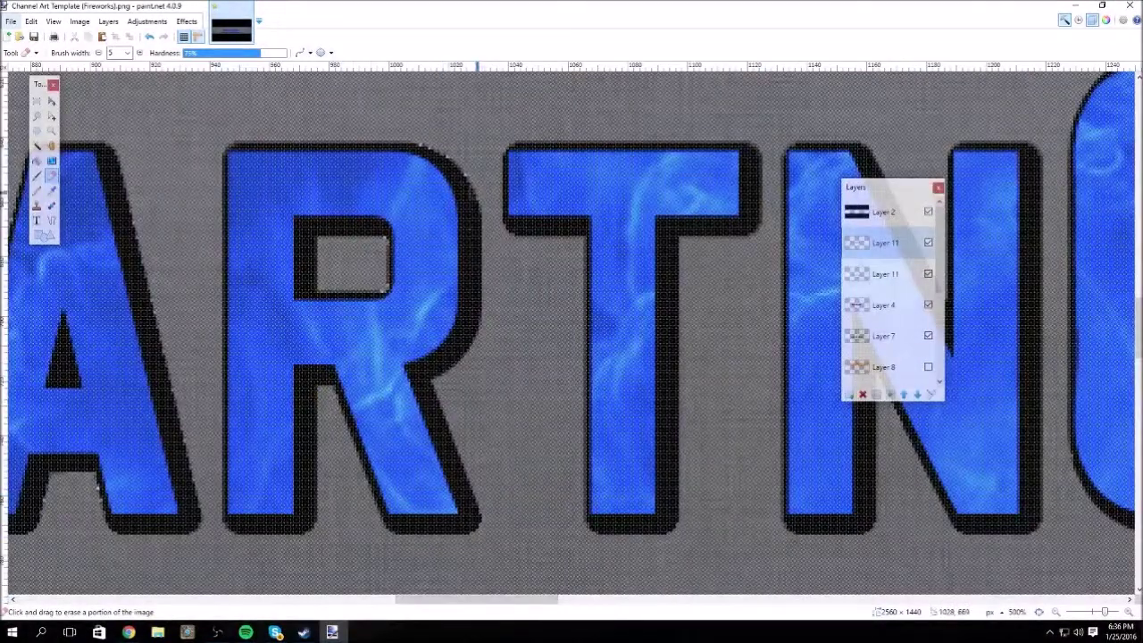
scroll(388, 273, "left", 4)
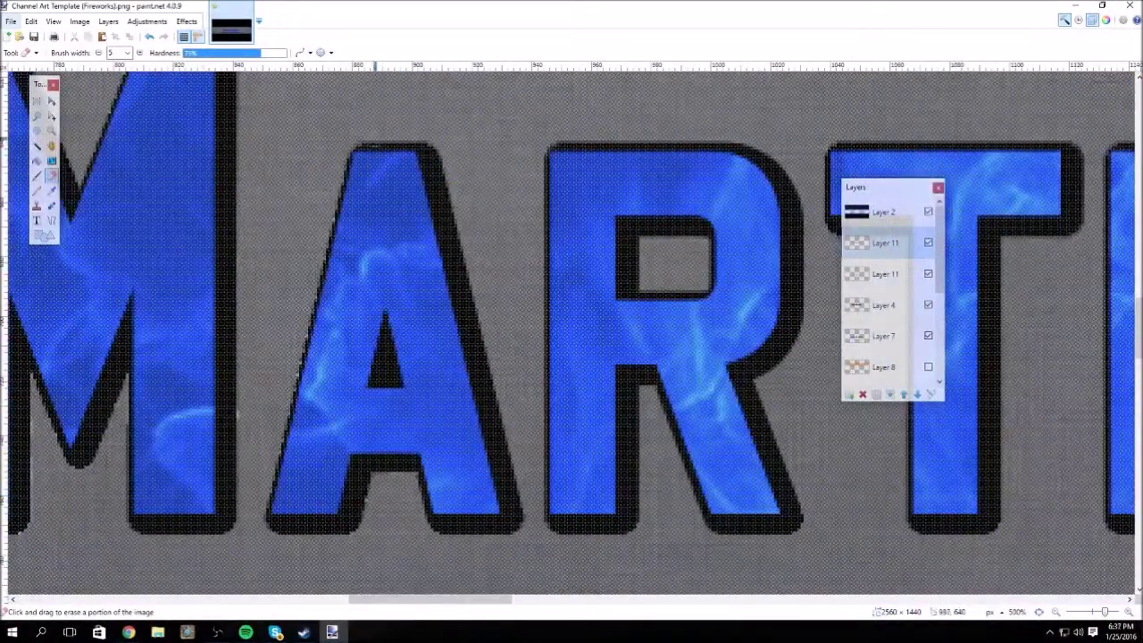
scroll(342, 147, "left", 4)
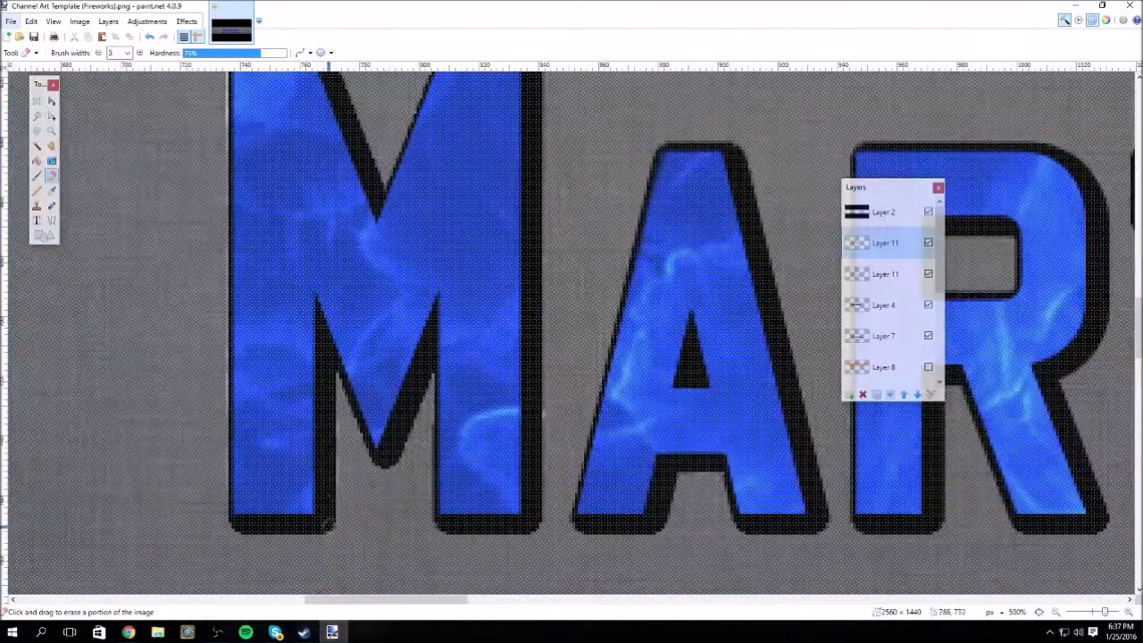
scroll(543, 362, "up", 3)
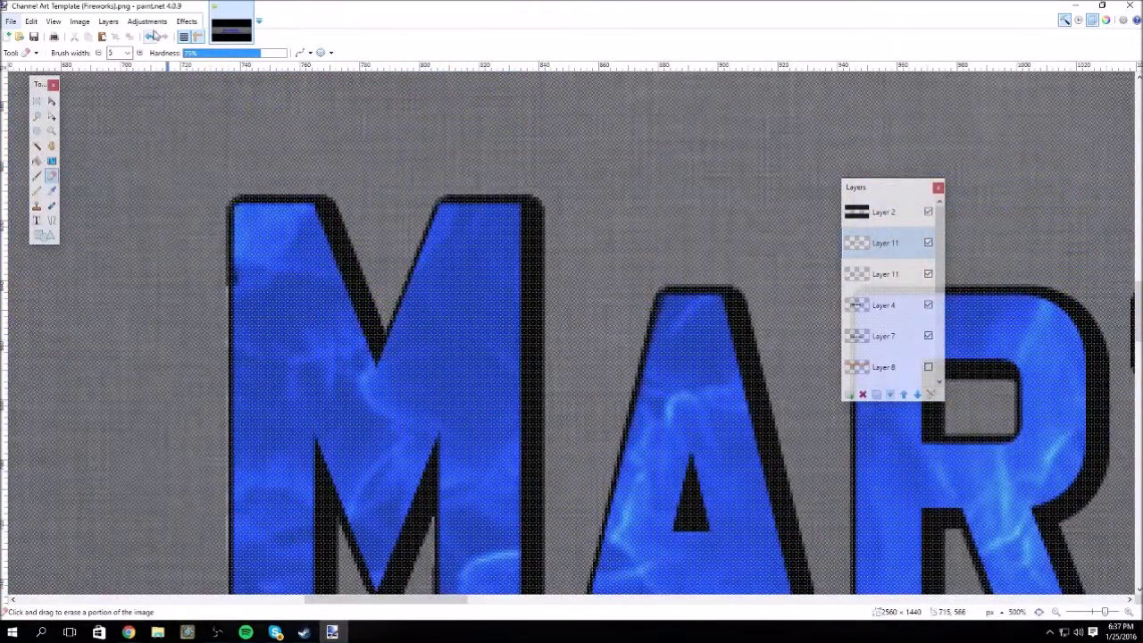
Set the eraser's brush width to 2 and erase the white fringe along the outer edge of the title's M
scroll(173, 107, "down", 2)
scroll(174, 108, "up", 5)
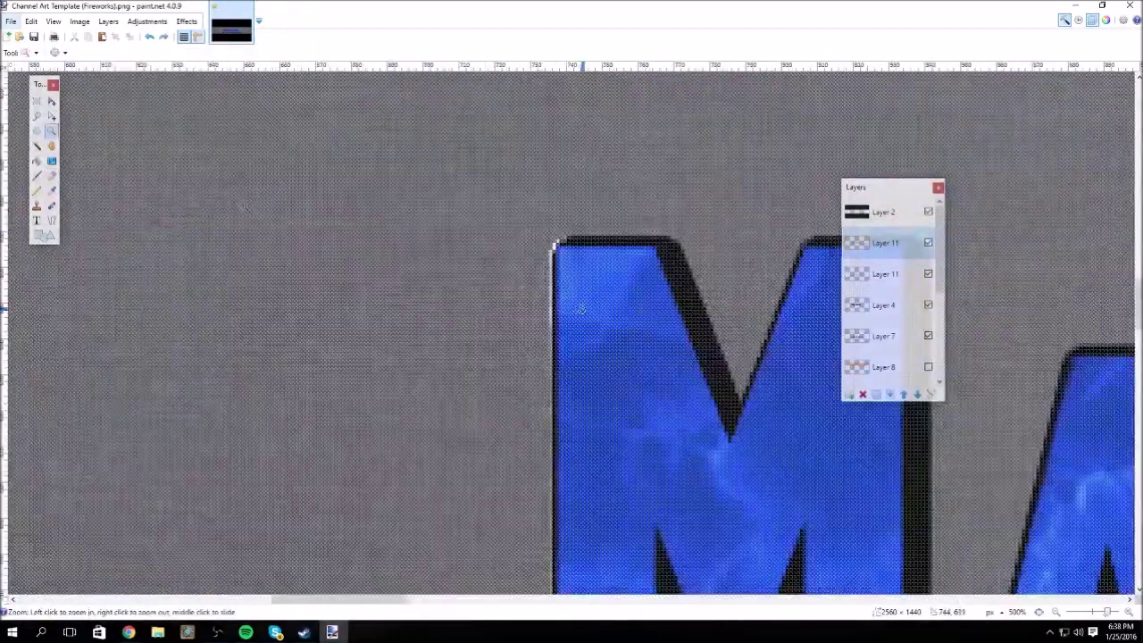
left_click(128, 52)
left_click(127, 67)
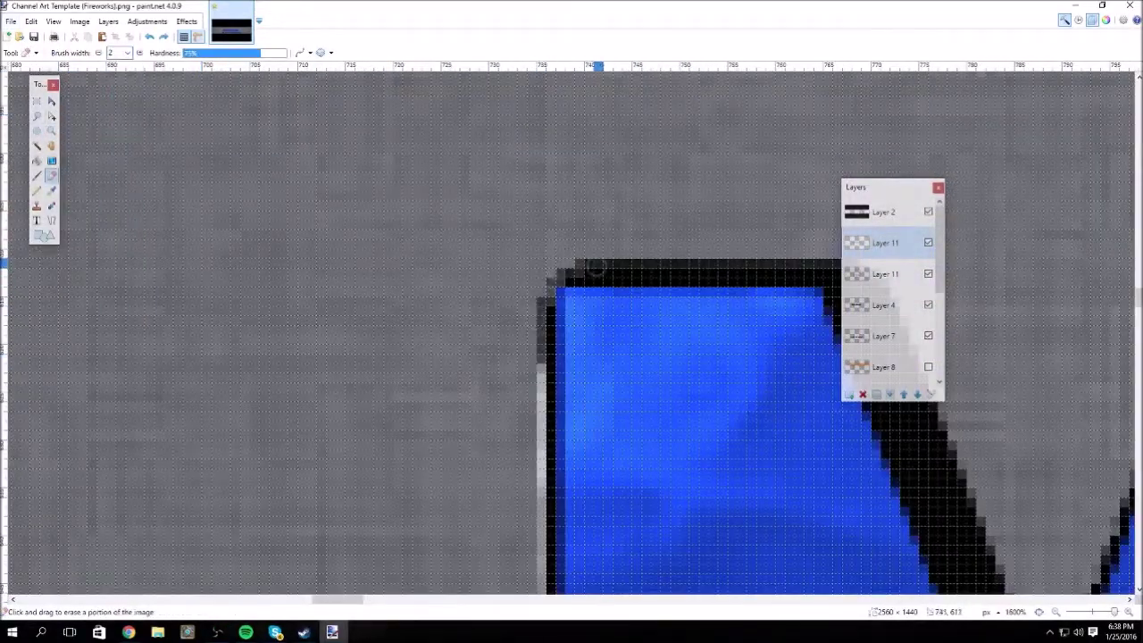
scroll(524, 217, "down", 5)
scroll(503, 191, "up", 4)
scroll(545, 410, "down", 5)
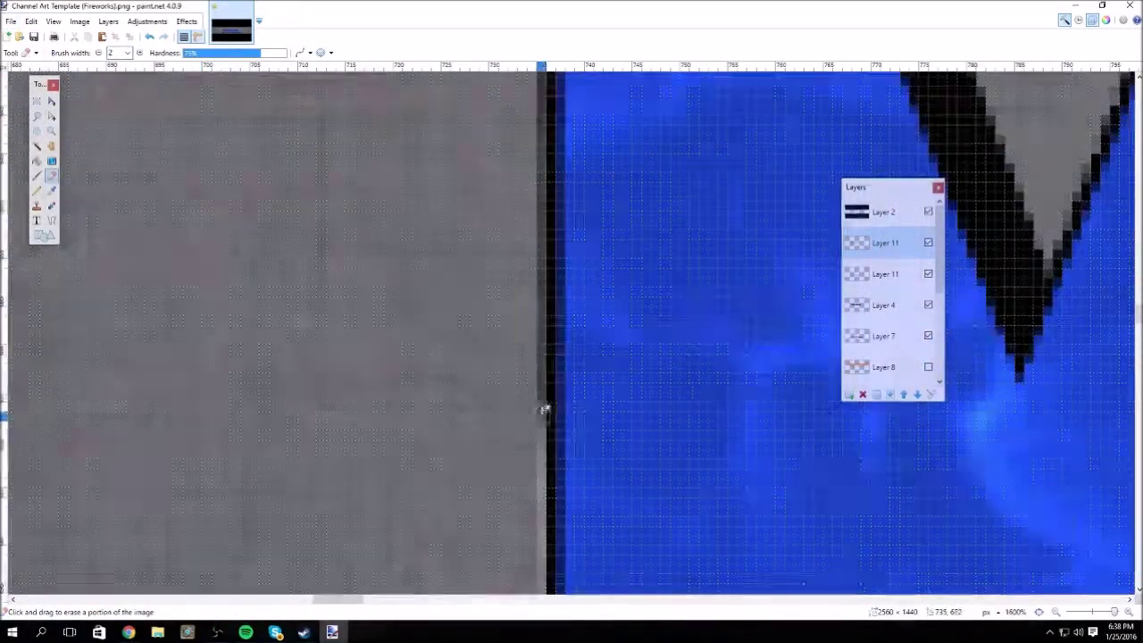
scroll(545, 410, "down", 8)
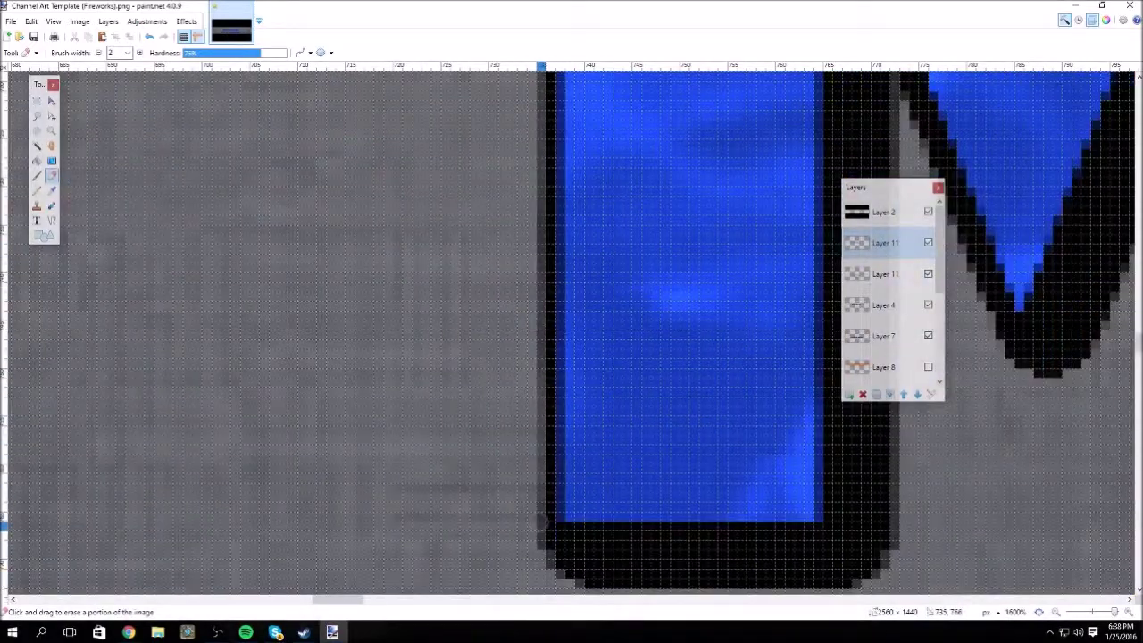
scroll(545, 409, "up", 3)
Erase the remaining light fringe around the letters of "I DO" in the tagline
key("z")
scroll(317, 579, "down", 10)
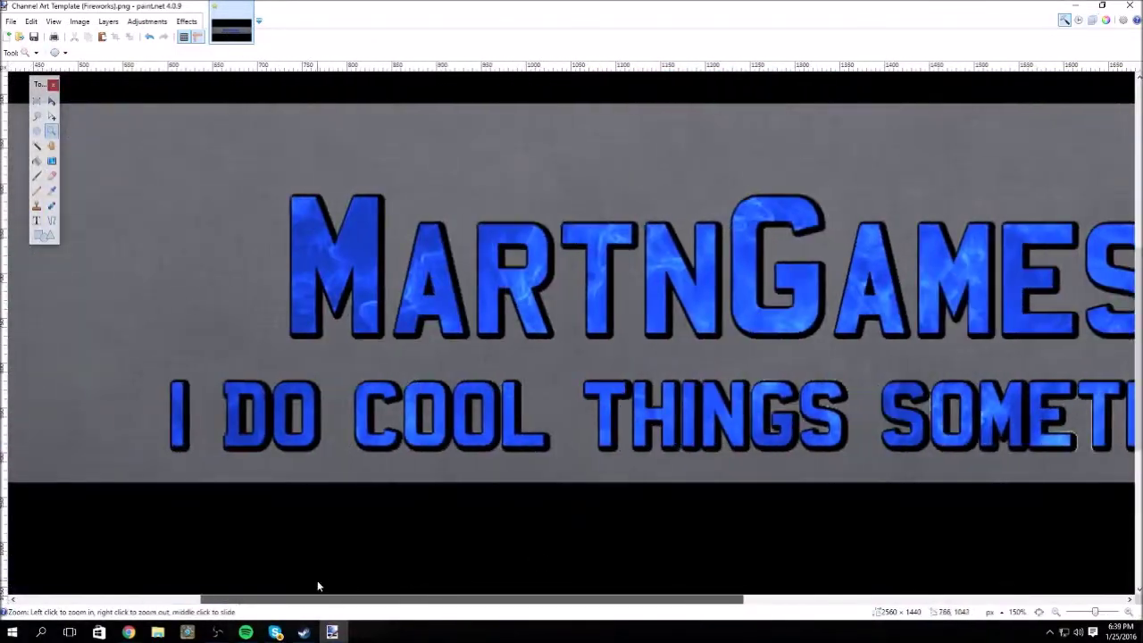
scroll(562, 319, "up", 7)
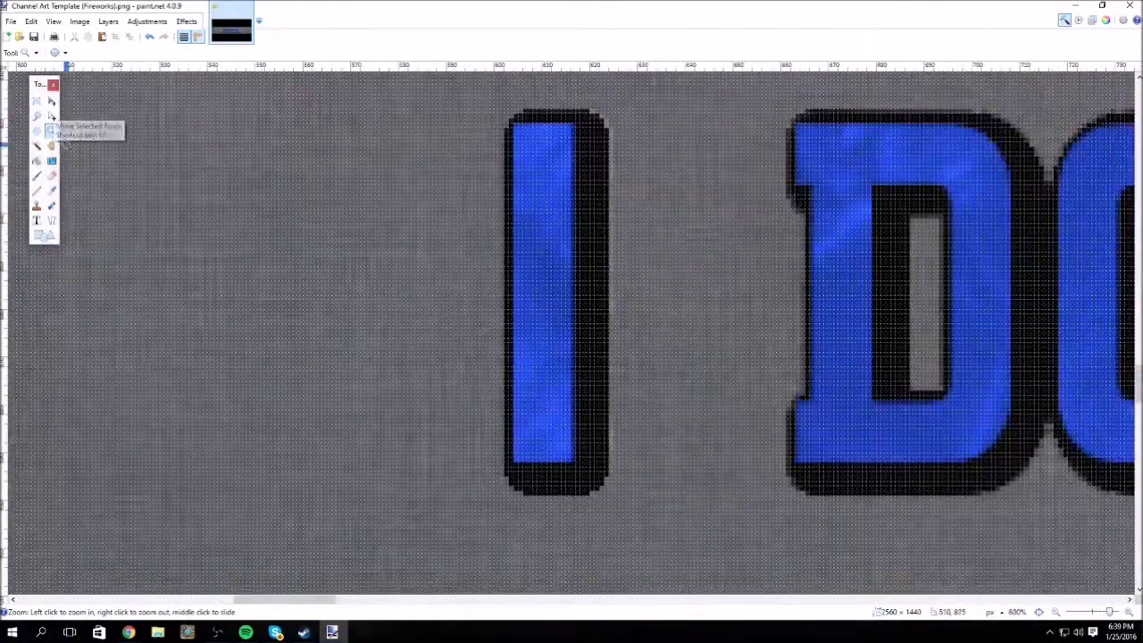
left_click(51, 175)
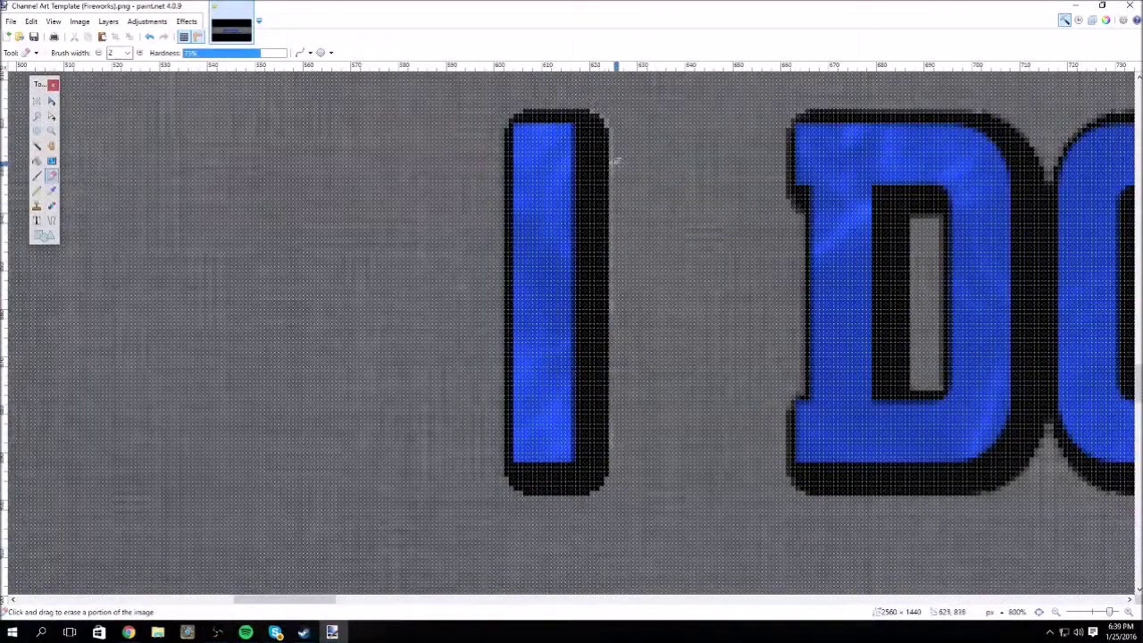
scroll(616, 161, "right", 10)
key("F7")
key("F7")
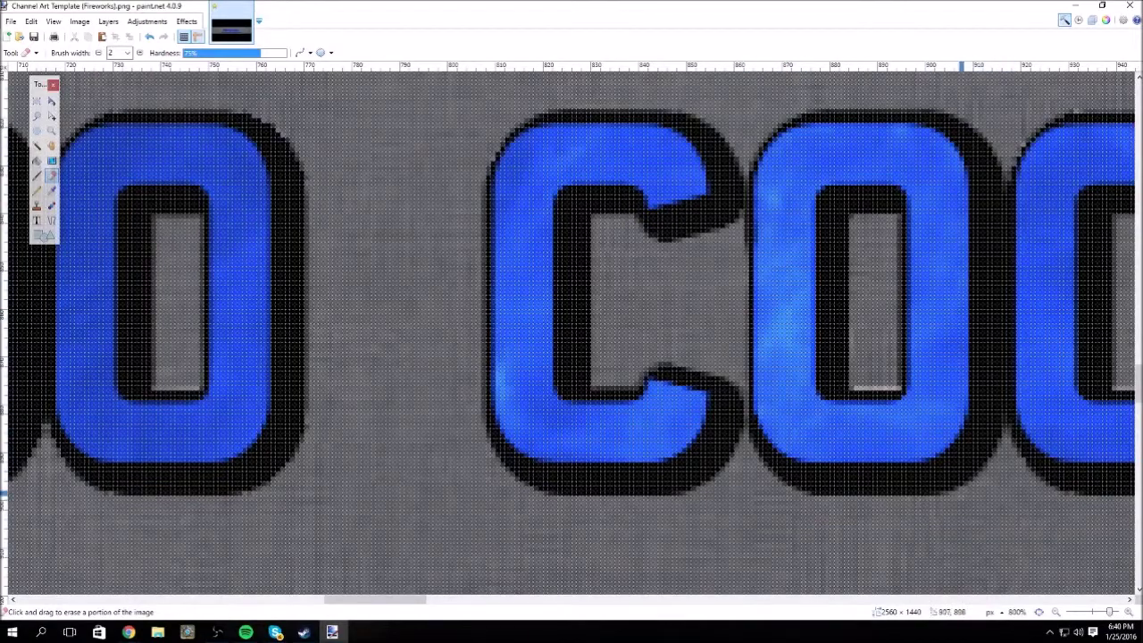
scroll(571, 330, "left", 5)
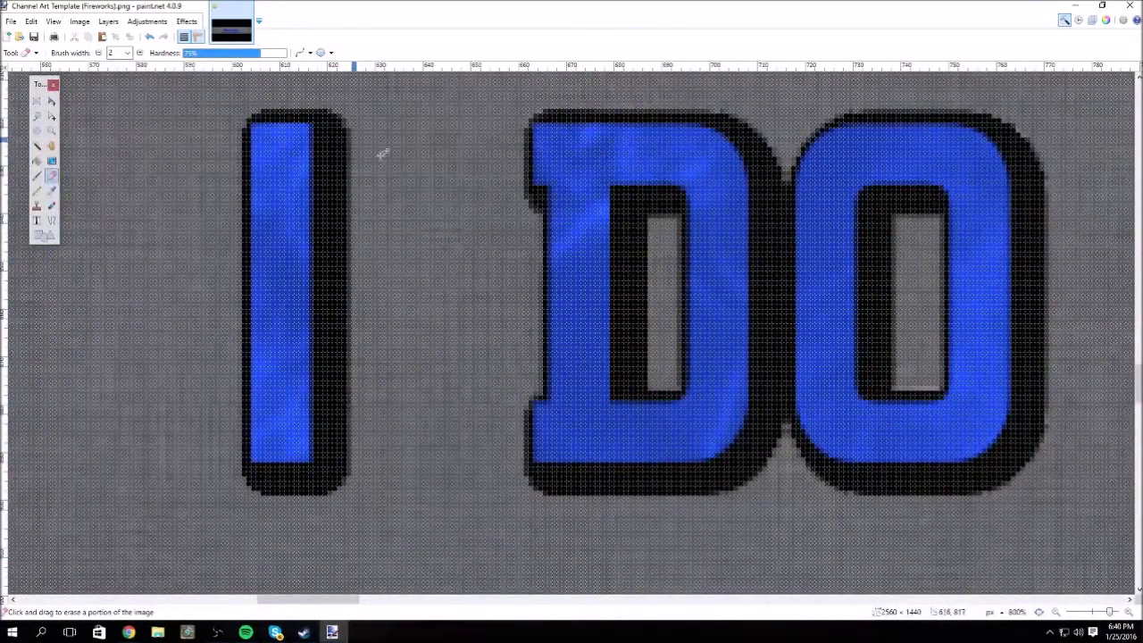
Erase the light fringe around and inside the letters of "COOL" in the tagline
scroll(1049, 406, "right", 5)
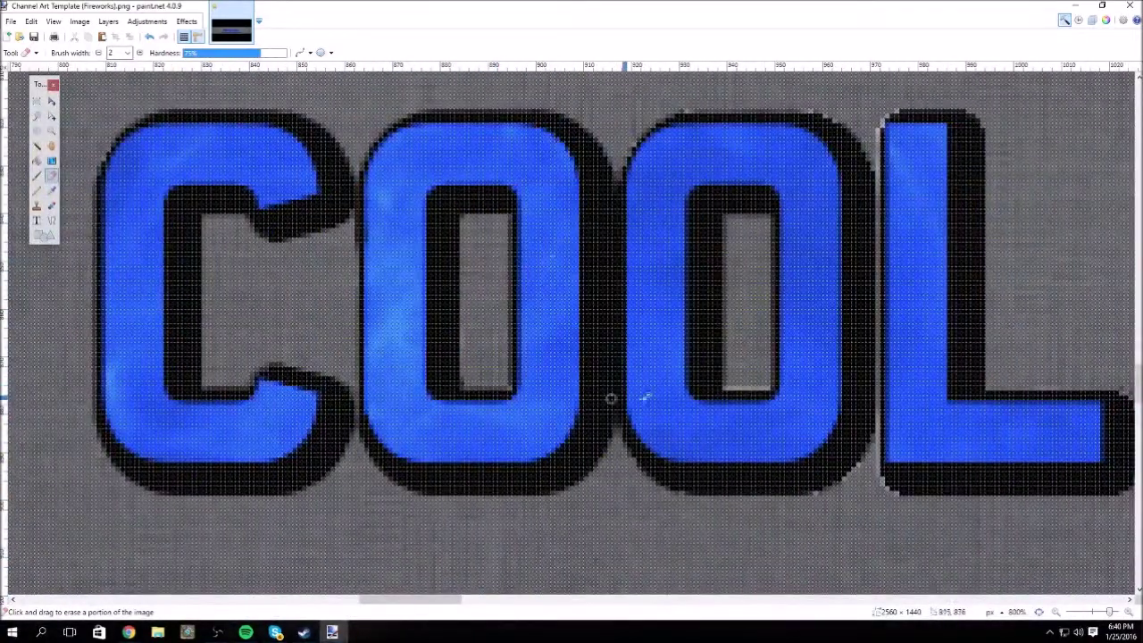
mouse_move(853, 463)
left_mouse_down()
mouse_move(878, 447)
mouse_move(888, 110)
mouse_move(714, 109)
mouse_move(612, 179)
left_mouse_up()
scroll(467, 161, "right", 1)
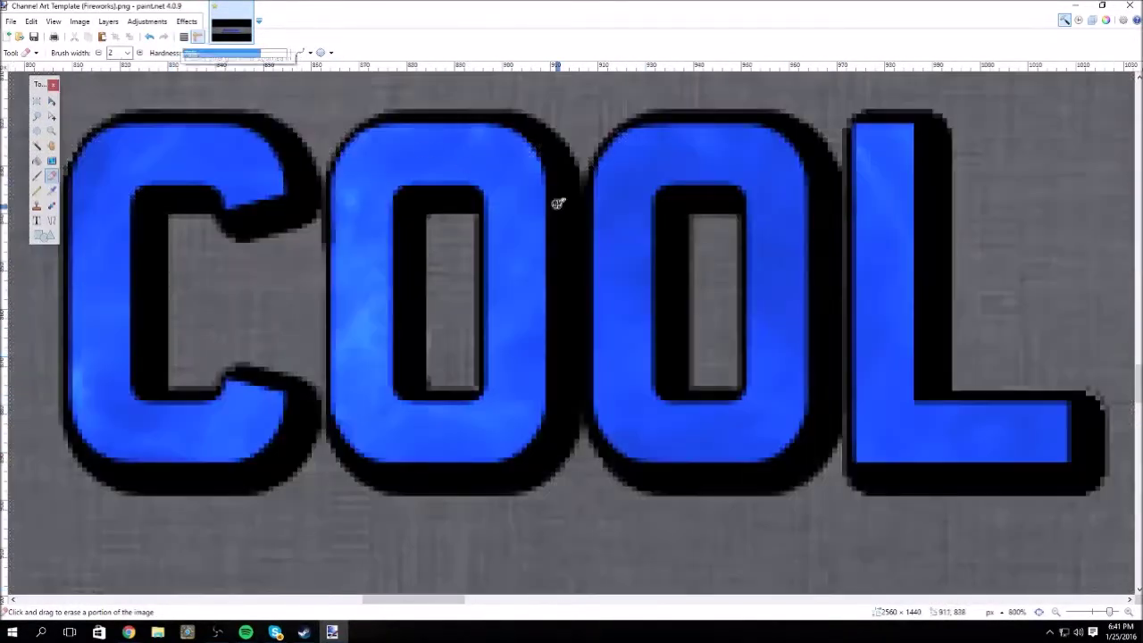
Erase the white fringe around the letters of "THINGS" in the tagline
scroll(389, 608, "right", 3)
mouse_move(980, 487)
left_mouse_down()
mouse_move(979, 217)
mouse_move(893, 111)
left_mouse_up()
scroll(648, 473, "right", 3)
scroll(647, 473, "up", 1)
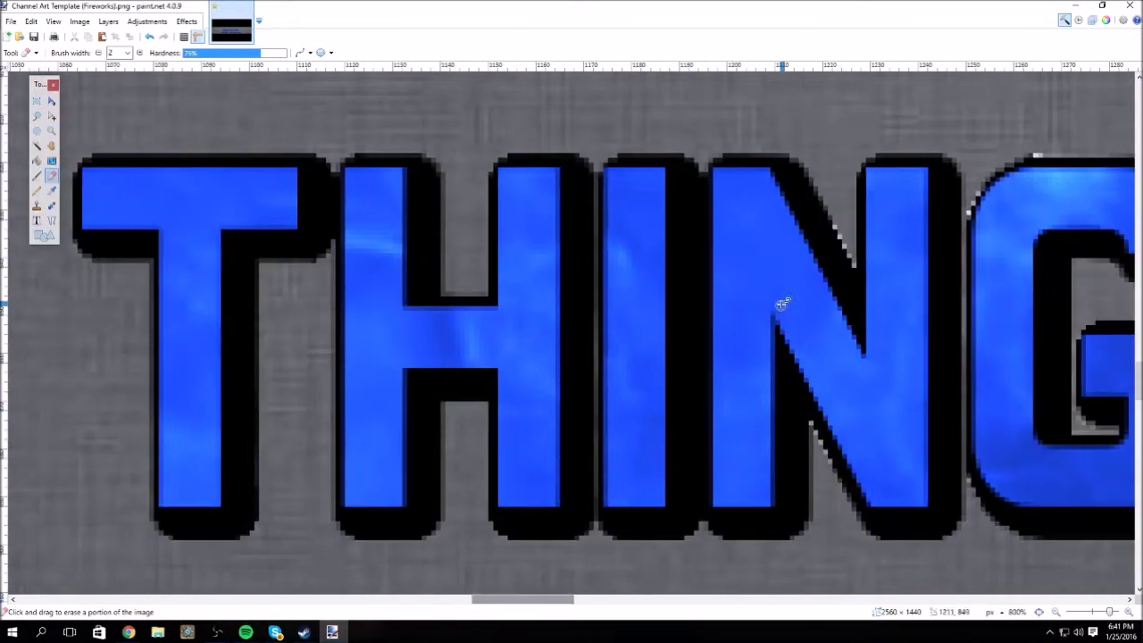
scroll(835, 466, "right", 3)
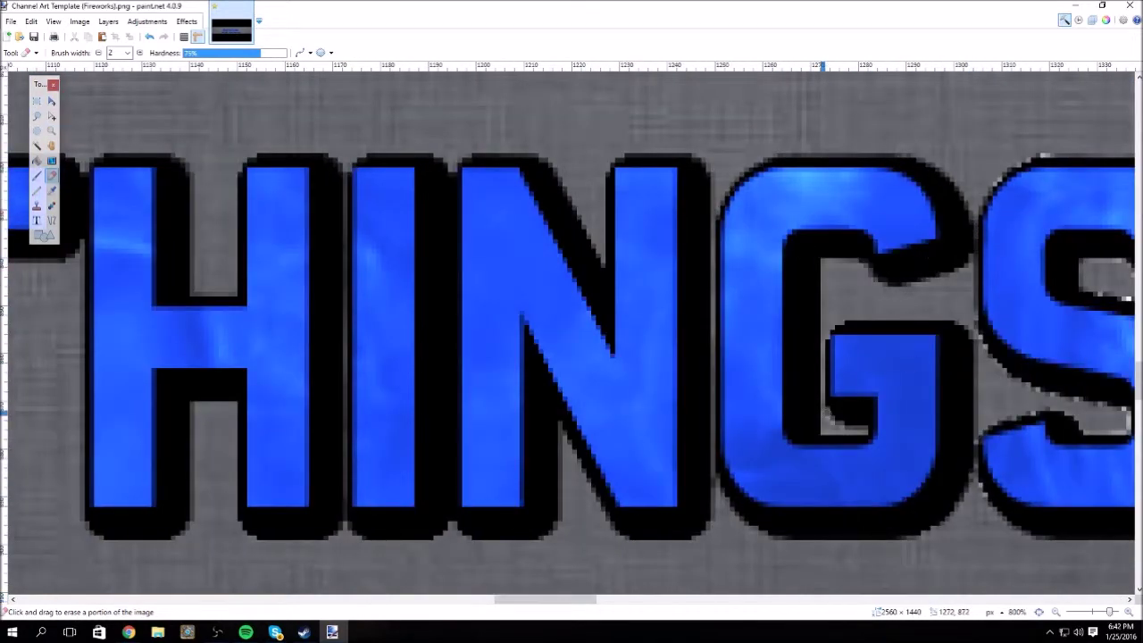
scroll(982, 437, "right", 1)
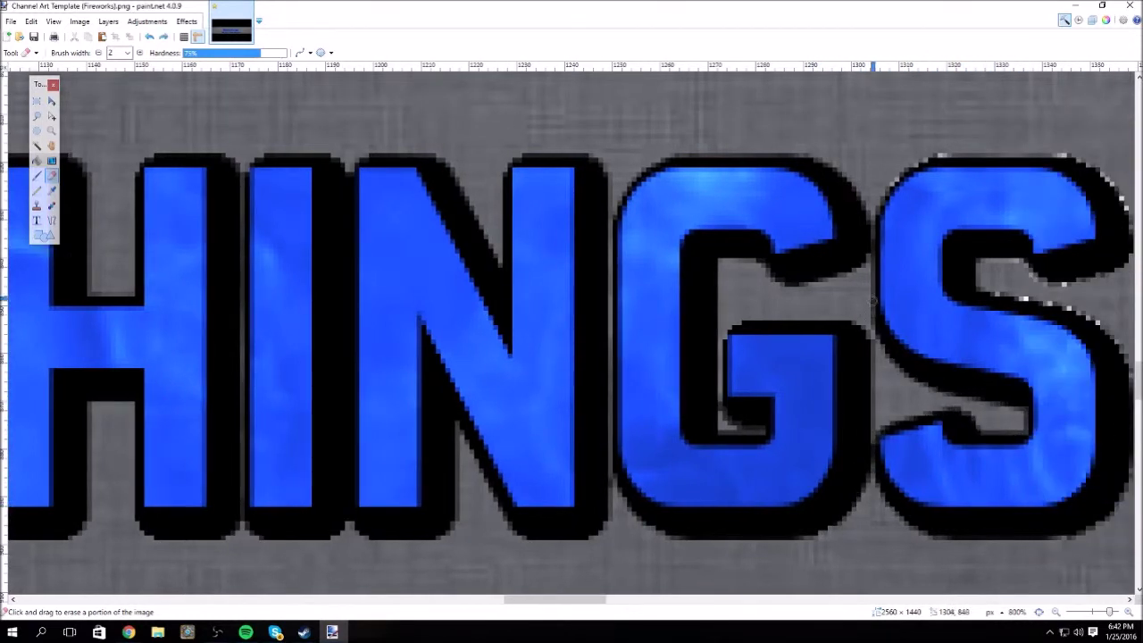
scroll(1120, 319, "right", 1)
scroll(1122, 321, "right", 2)
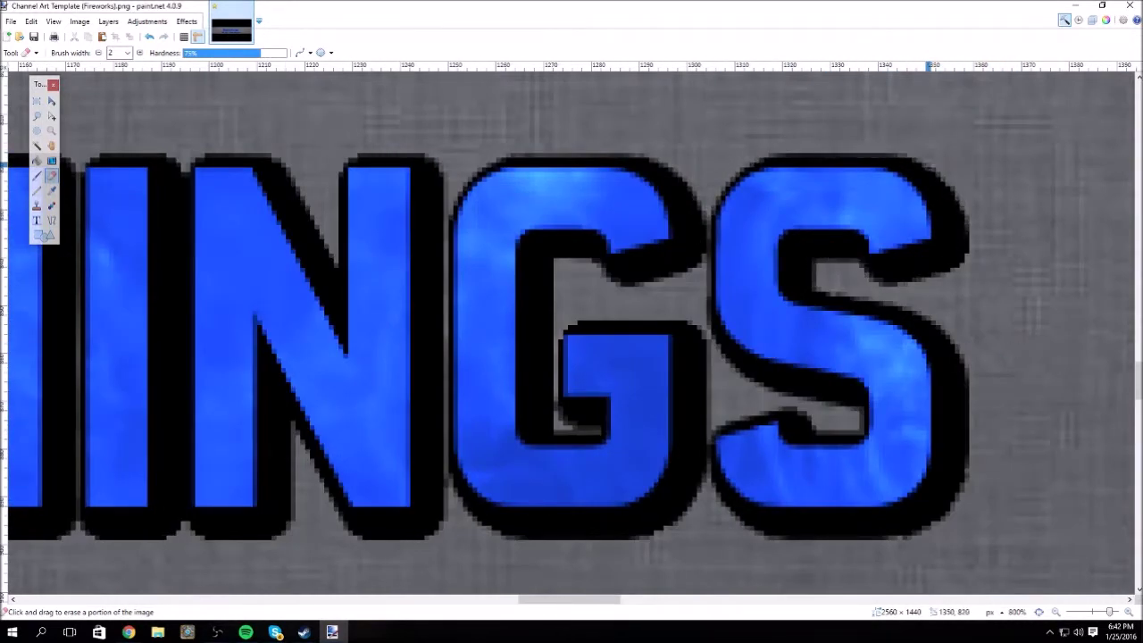
Erase the light fringe around the letters "SOMET" at the start of the tagline's last word
key("z")
key("ctrl+0")
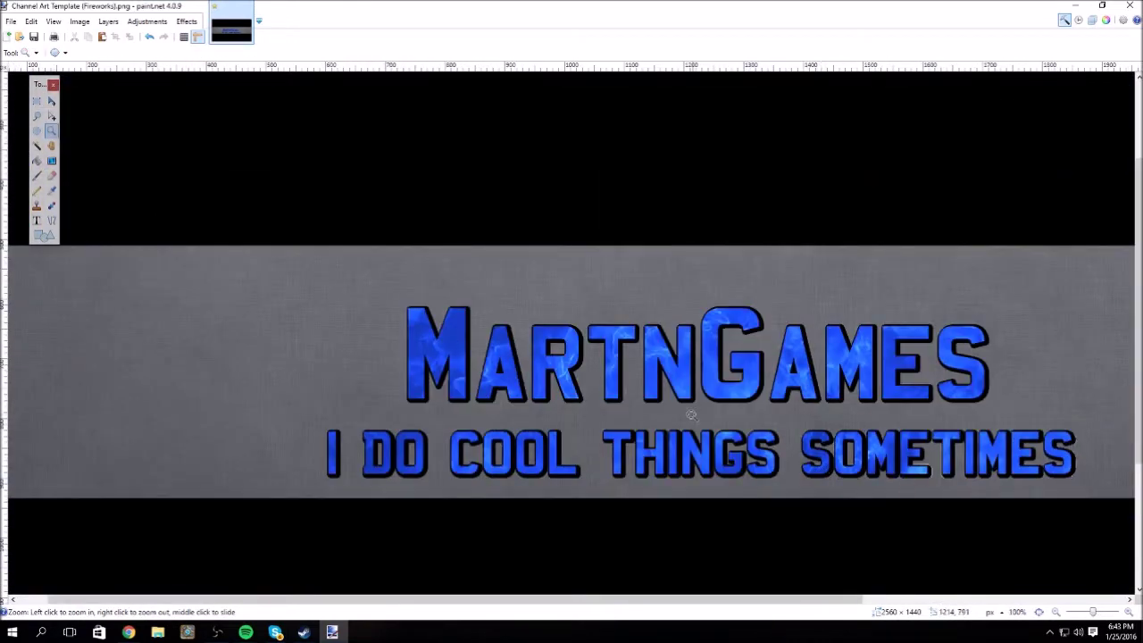
left_click(857, 456)
left_click(428, 331)
key("e")
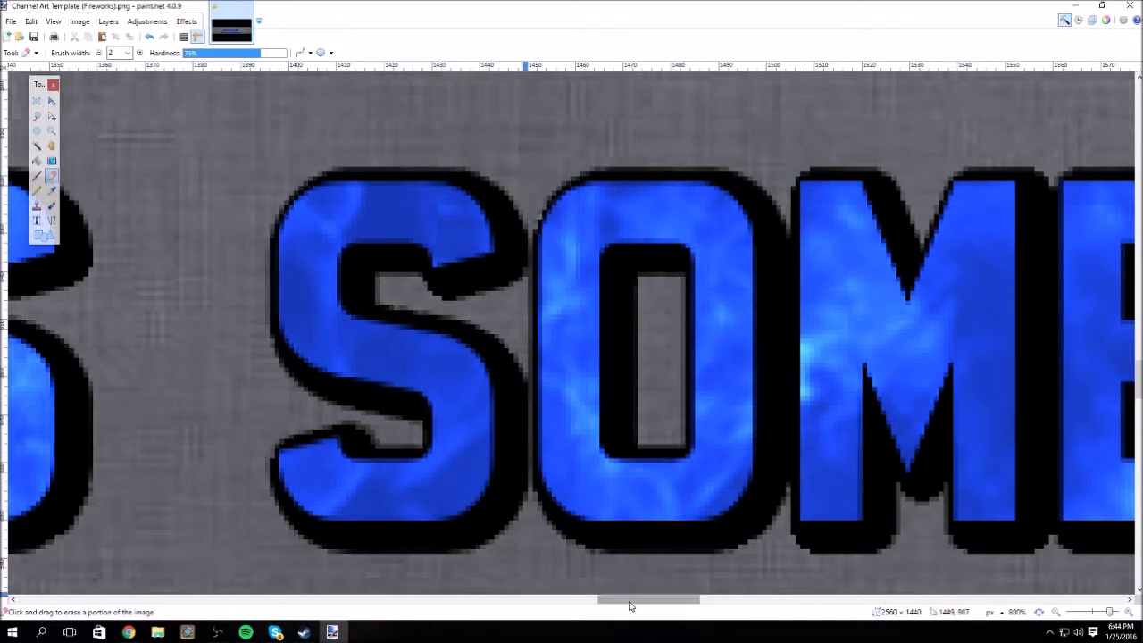
left_click_drag(649, 599, 701, 599)
mouse_move(728, 463)
left_mouse_down()
mouse_move(605, 419)
mouse_move(728, 258)
mouse_move(584, 313)
mouse_move(582, 273)
mouse_move(752, 270)
mouse_move(811, 343)
mouse_move(809, 539)
mouse_move(806, 288)
mouse_move(804, 462)
left_mouse_up()
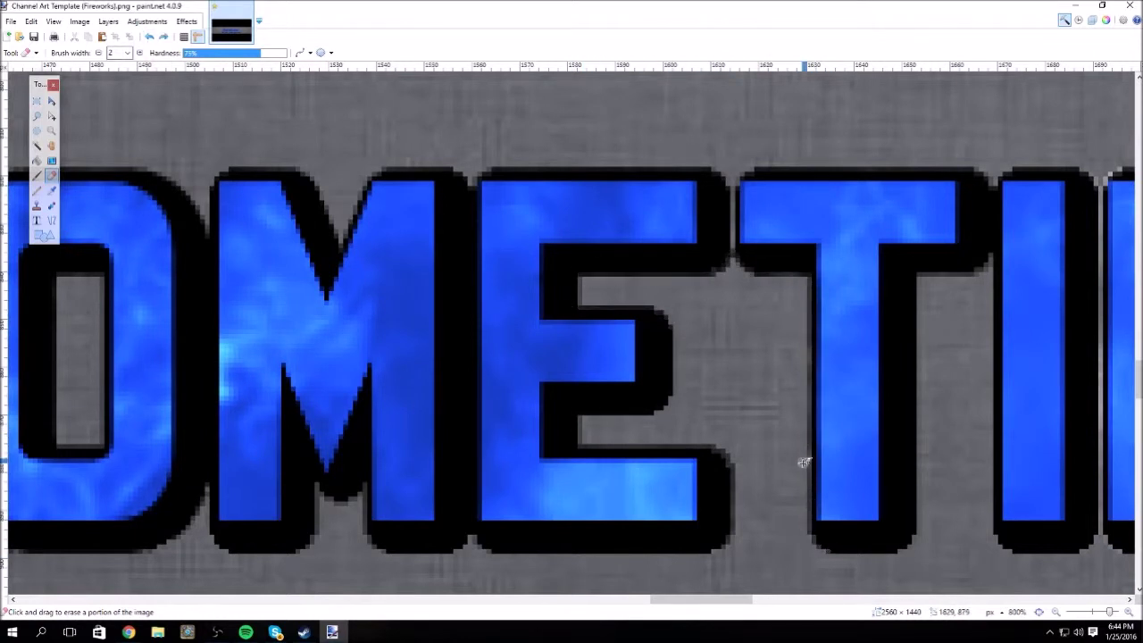
left_click_drag(701, 599, 728, 599)
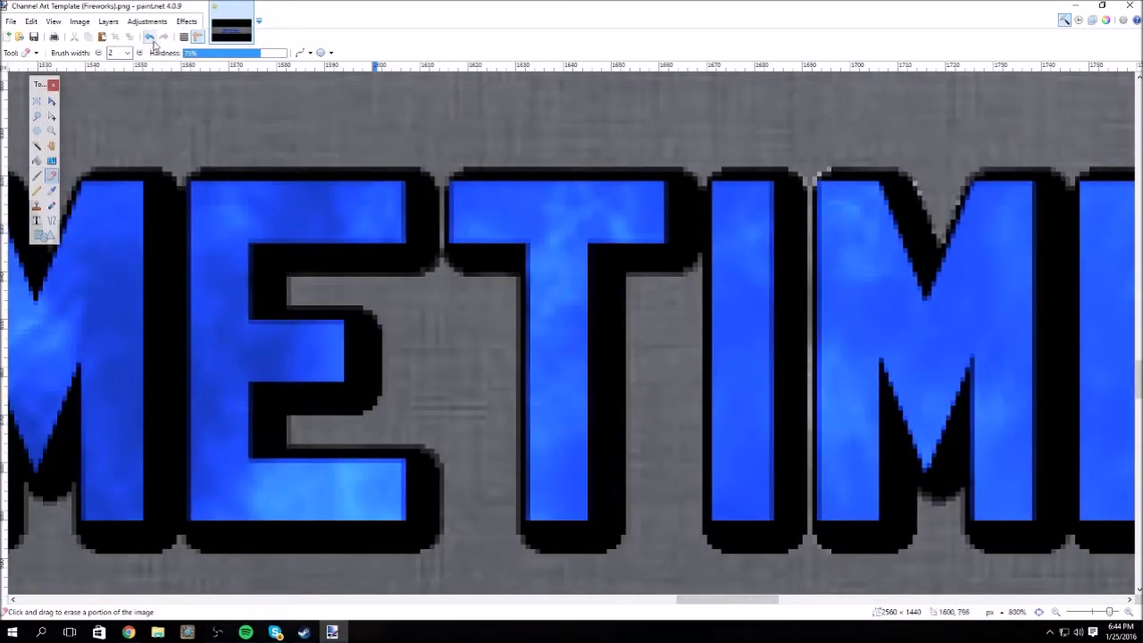
Erase the white fringe around the letters "IMES" at the end of the tagline's last word
mouse_move(918, 188)
left_mouse_down()
mouse_move(826, 175)
mouse_move(813, 303)
mouse_move(831, 550)
mouse_move(806, 383)
mouse_move(809, 187)
left_mouse_up()
left_click_drag(728, 599, 772, 599)
left_click_drag(1098, 379, 1067, 534)
mouse_move(832, 454)
left_mouse_down()
mouse_move(741, 448)
mouse_move(679, 420)
left_mouse_up()
mouse_move(766, 315)
left_mouse_down()
mouse_move(679, 283)
mouse_move(833, 270)
left_mouse_up()
mouse_move(1050, 330)
left_mouse_down()
mouse_move(1091, 268)
mouse_move(1014, 168)
mouse_move(864, 197)
left_mouse_up()
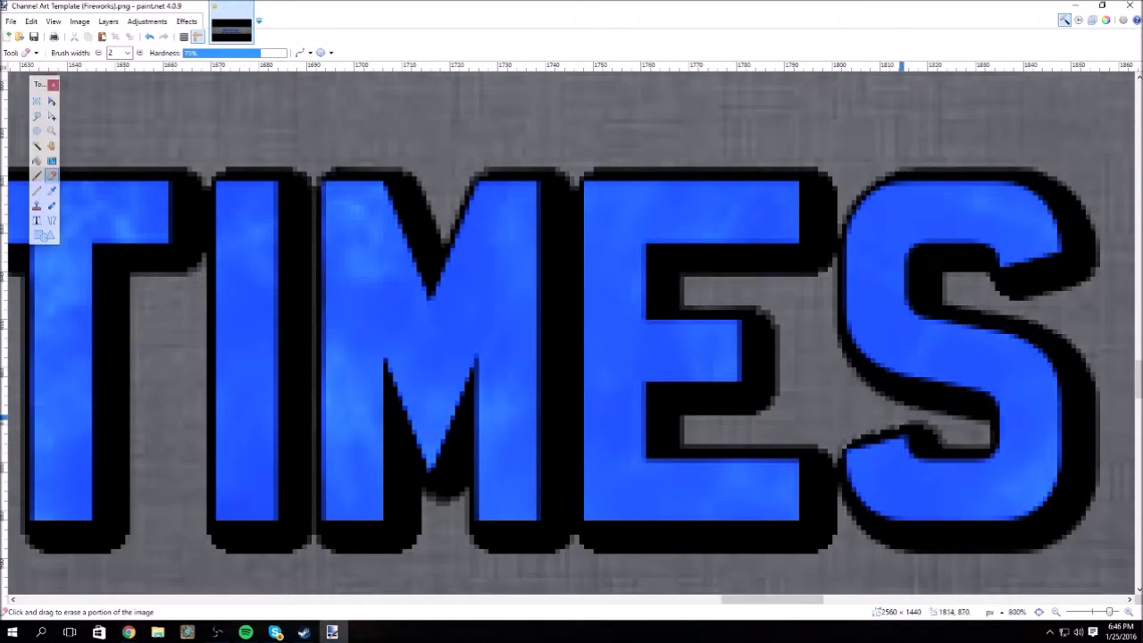
Examine the whole channel art with the cleaned-up title and tagline
left_click_drag(785, 599, 286, 607)
key("z")
key("ctrl+minus")
key("ctrl+minus")
key("ctrl+minus")
key("ctrl+minus")
key("ctrl+minus")
key("ctrl+minus")
key("ctrl+minus")
key("ctrl+minus")
key("ctrl+minus")
key("ctrl+minus")
key("ctrl+minus")
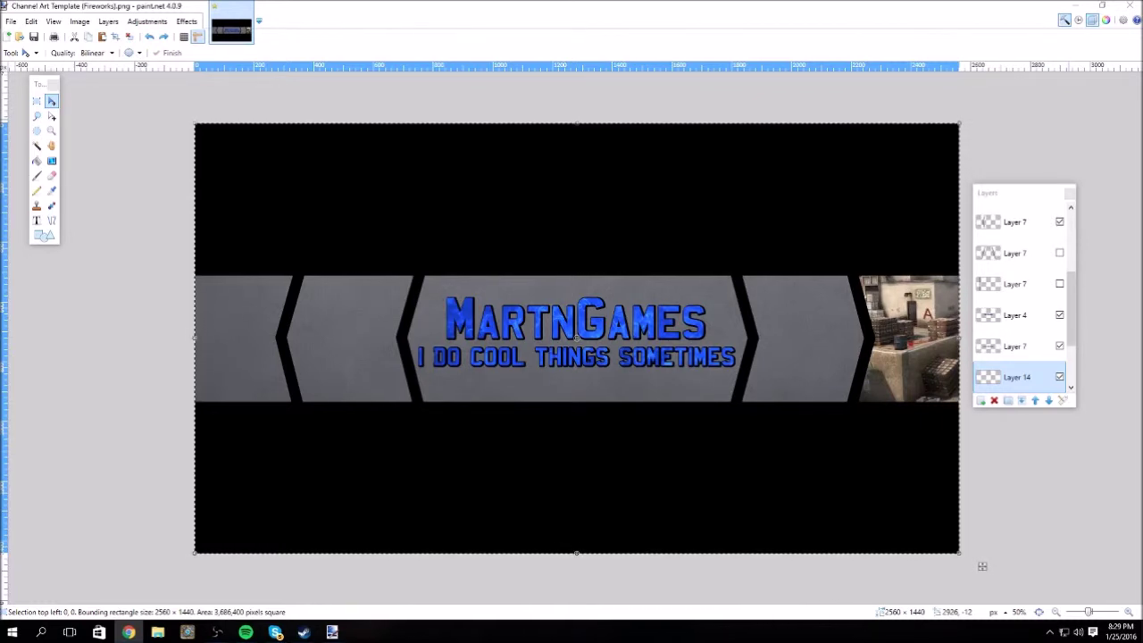
Undo the empty layer last added above the picture layer
key("ctrl+z")
key("ctrl+z")
key("ctrl+z")
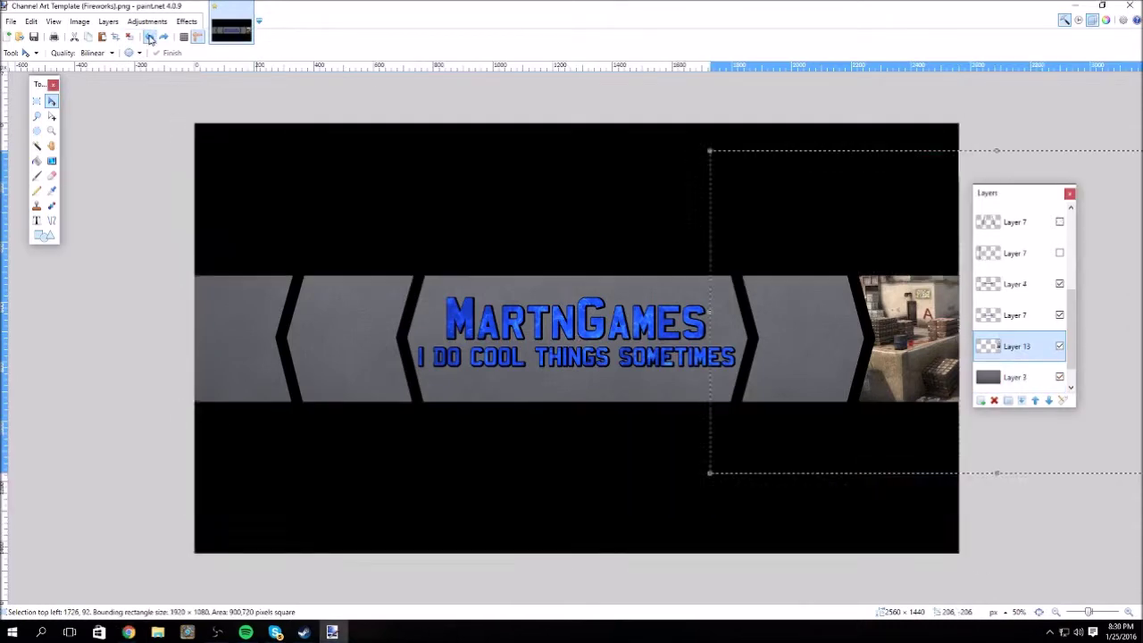
Hide Layer 13 and place the picture of a man aiming a pistol, scaled to 1150 × 608, over the banner's right end
key("ctrl+z")
key("ctrl+z")
key("ctrl+z")
key("ctrl+z")
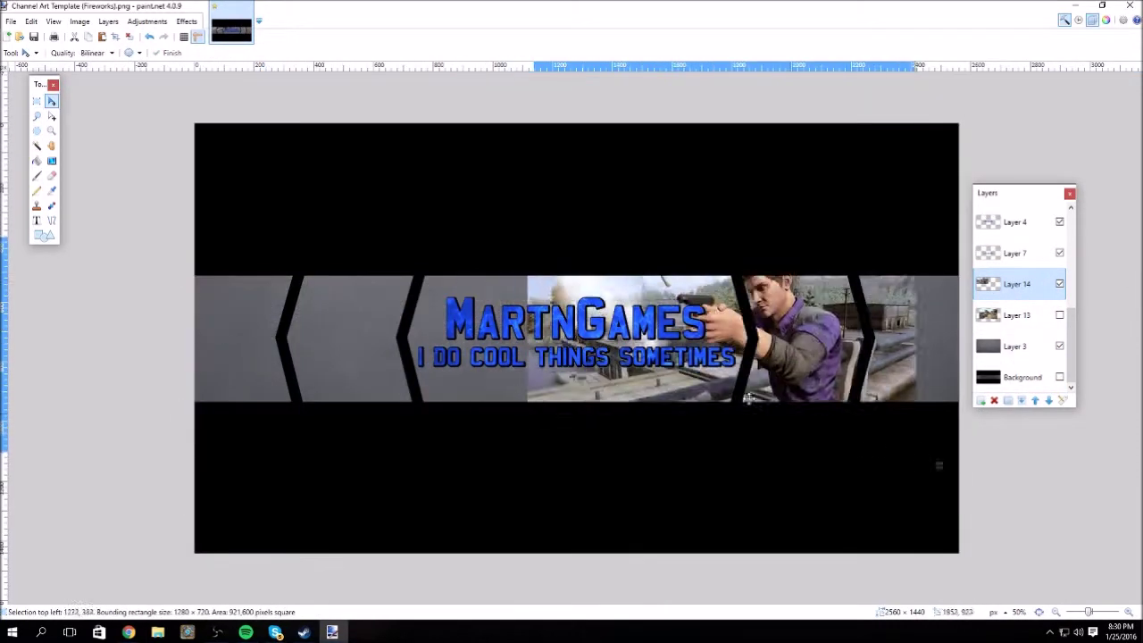
key("ctrl+z")
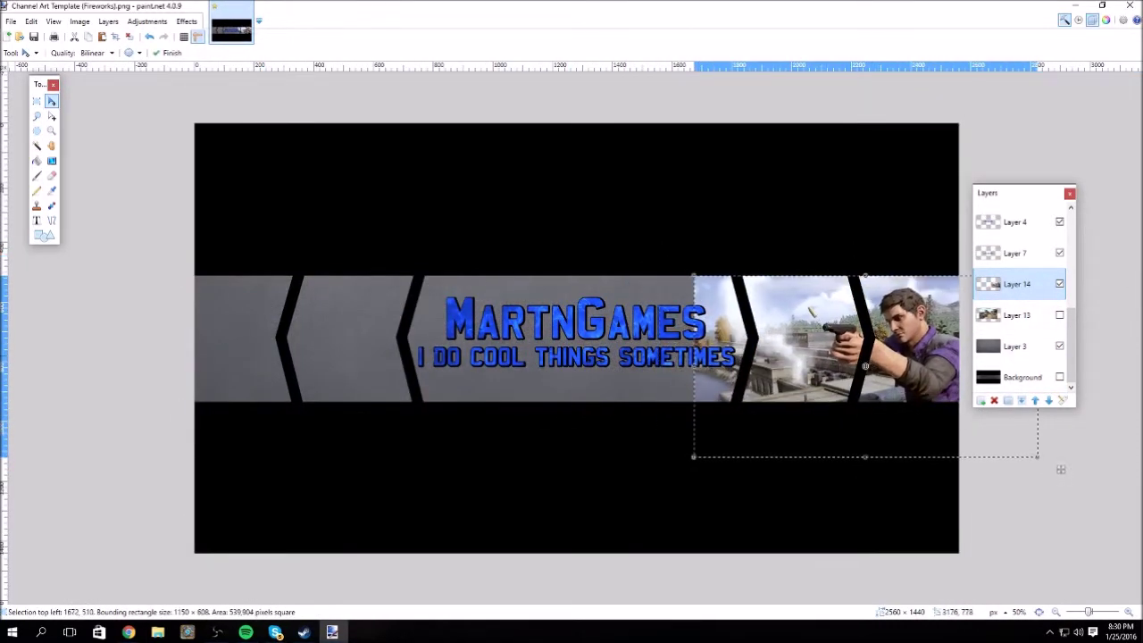
Place the picture with the man in a red cap, 1920 × 1080, on a new layer over the banner's left half
key("ctrl+y")
key("ctrl+y")
key("ctrl+y")
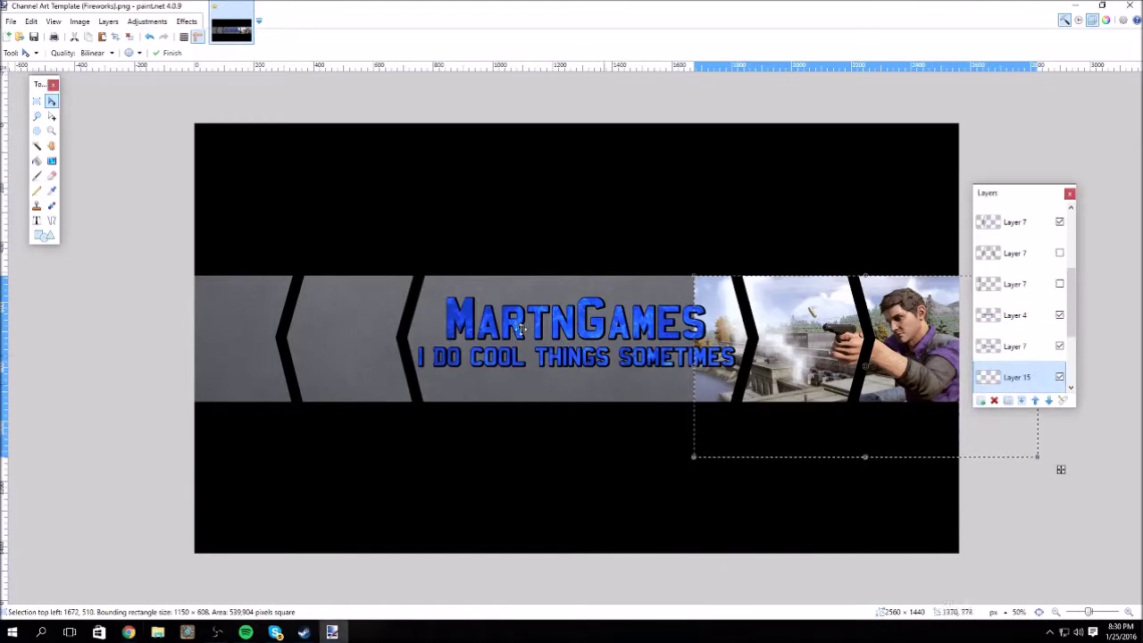
key("ctrl+y")
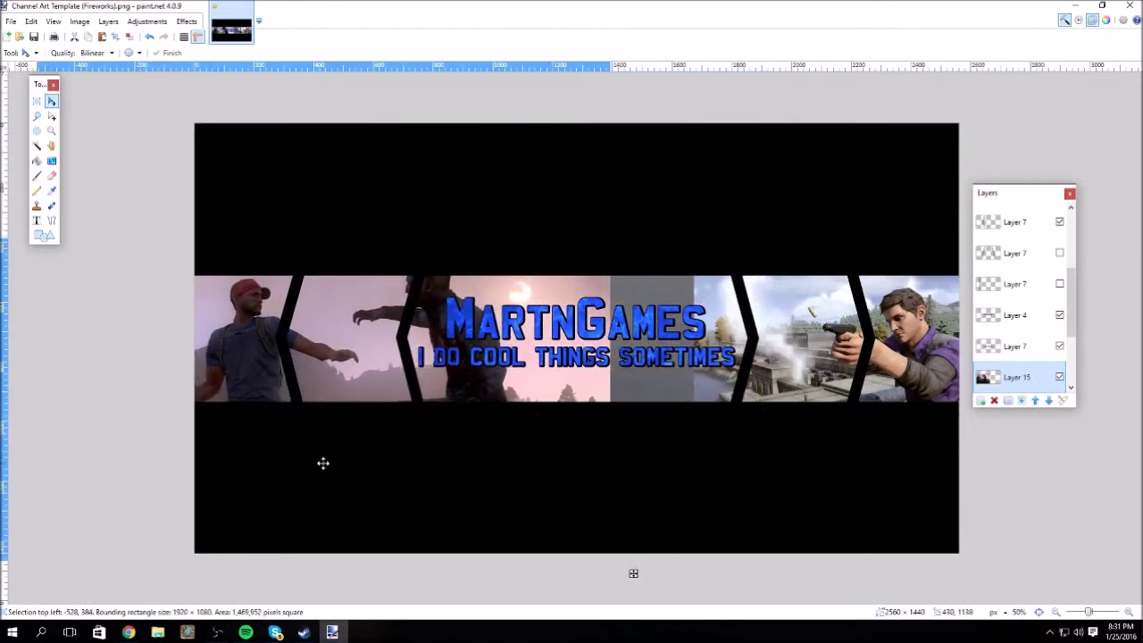
left_click_drag(322, 463, 316, 459)
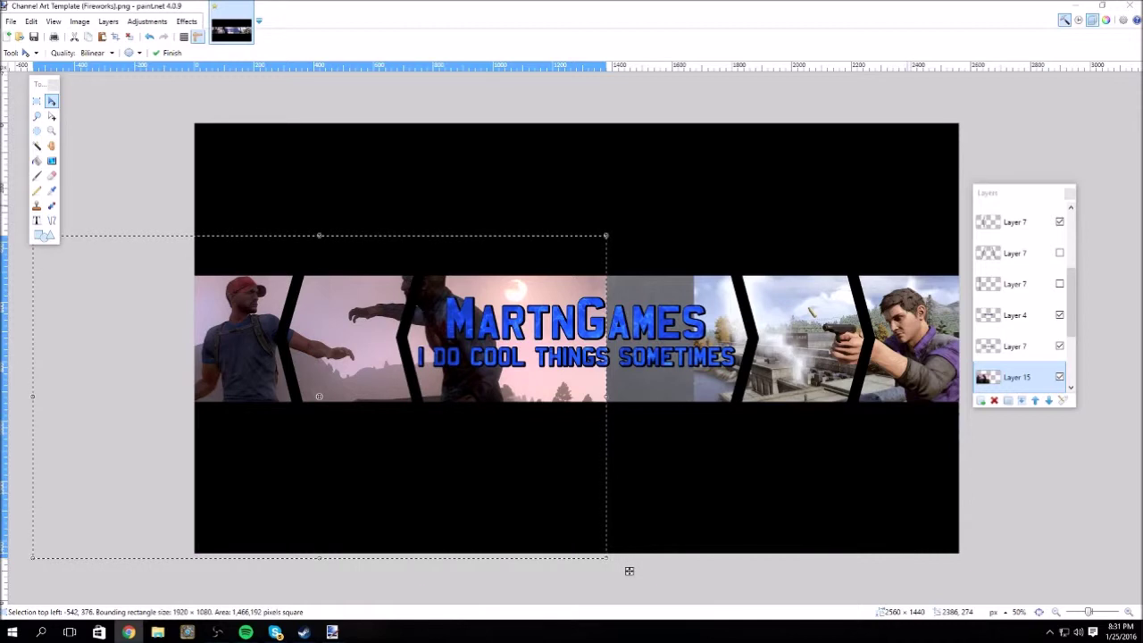
Place the zombie sunset picture, sized 770 × 501, on a new layer at the banner's left end and hide Layers 14 and 15
key("ctrl+shift+v")
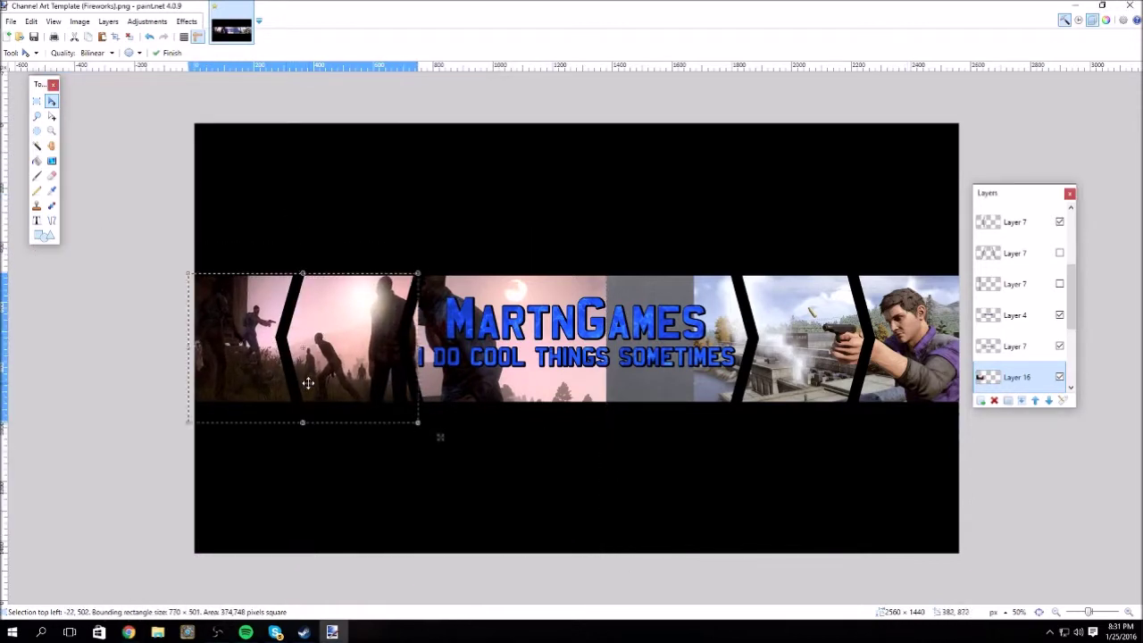
key("ctrl+d")
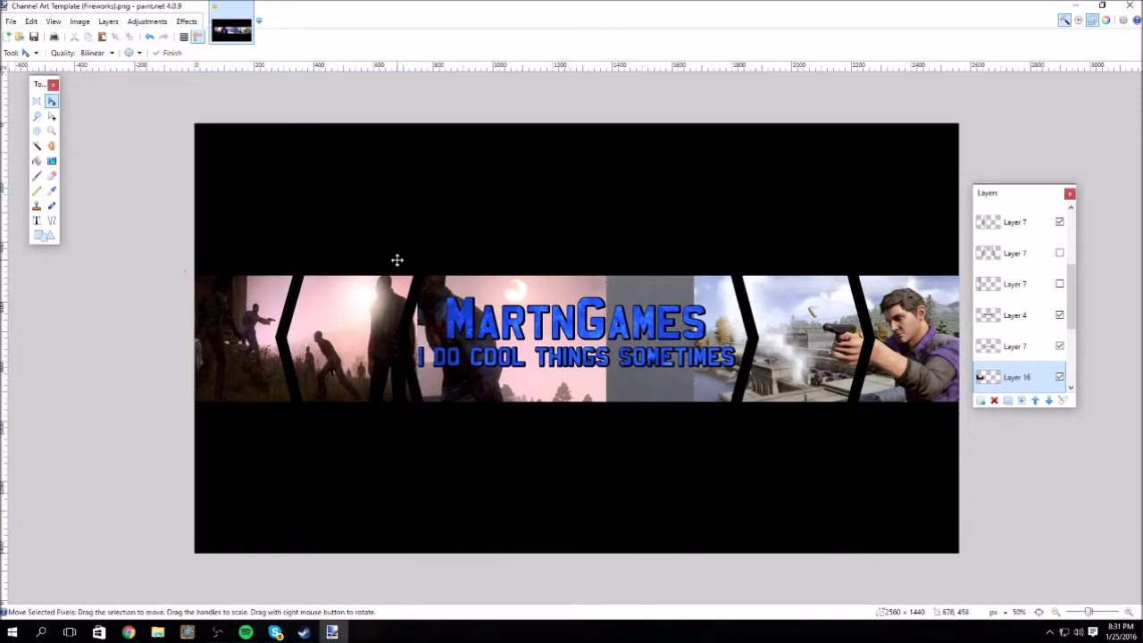
scroll(1055, 345, "down", 1)
left_click(1059, 345)
left_click(1060, 315)
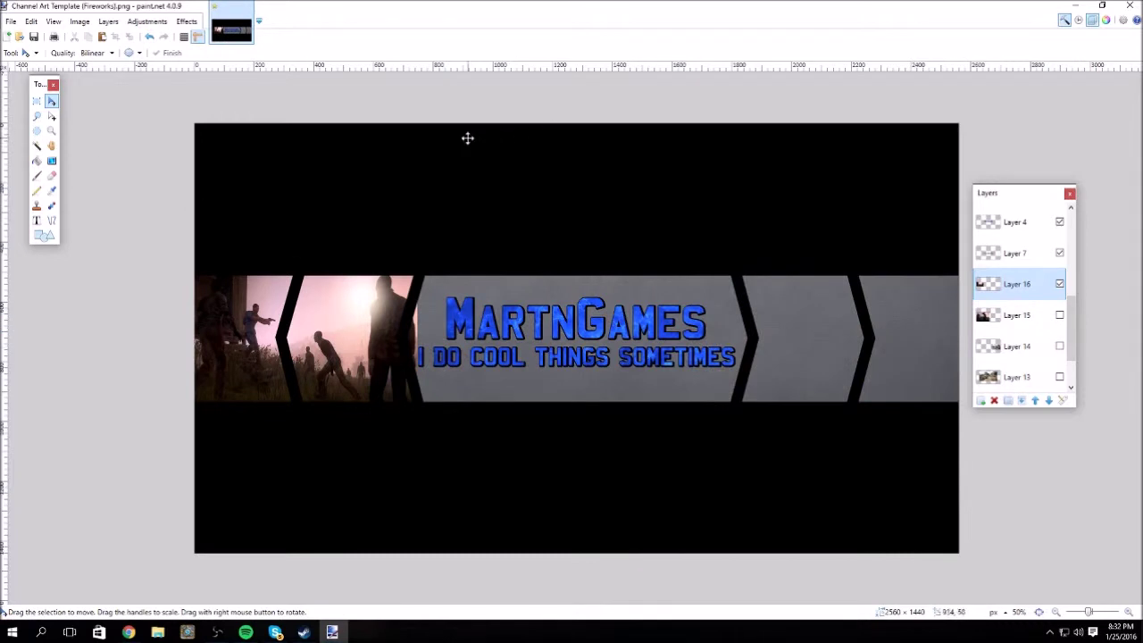
Erase the zombie picture outside the banner's leftmost section with a 325-wide eraser and show the leftmost divider layer
key("alt+Tab")
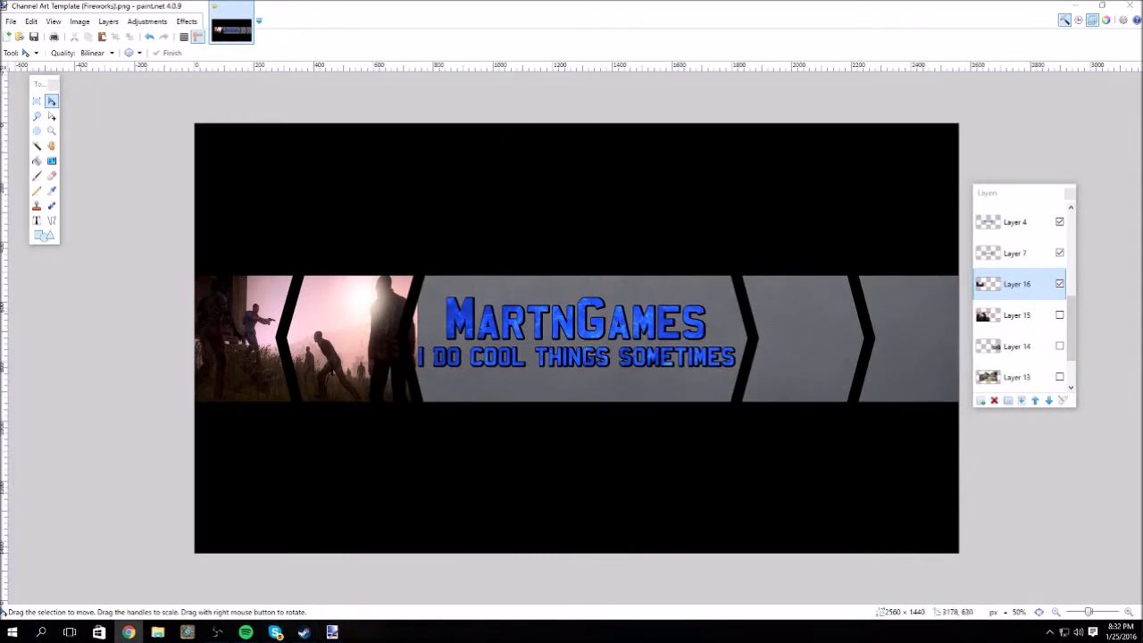
left_click(51, 175)
mouse_move(402, 295)
left_mouse_down()
mouse_move(383, 408)
mouse_move(357, 306)
mouse_move(336, 344)
mouse_move(336, 322)
left_mouse_up()
key("ctrl+z")
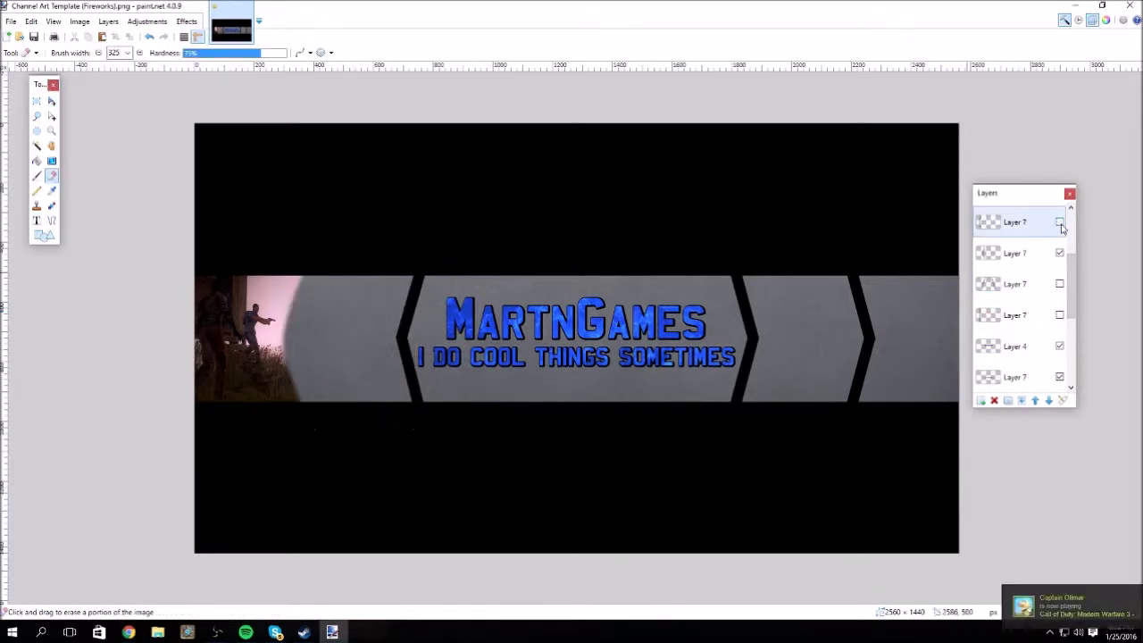
left_click_drag(559, 281, 400, 346)
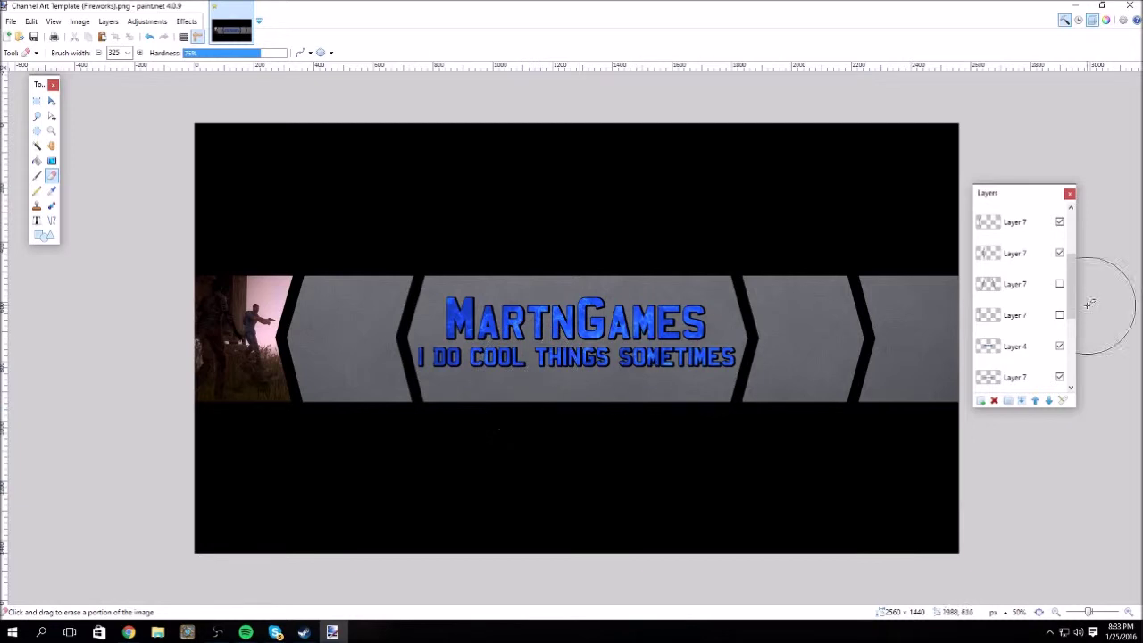
Open "h1z1 art.htm" from the Desktop folder in File Explorer to view its web page, and close the page
key("alt+Tab")
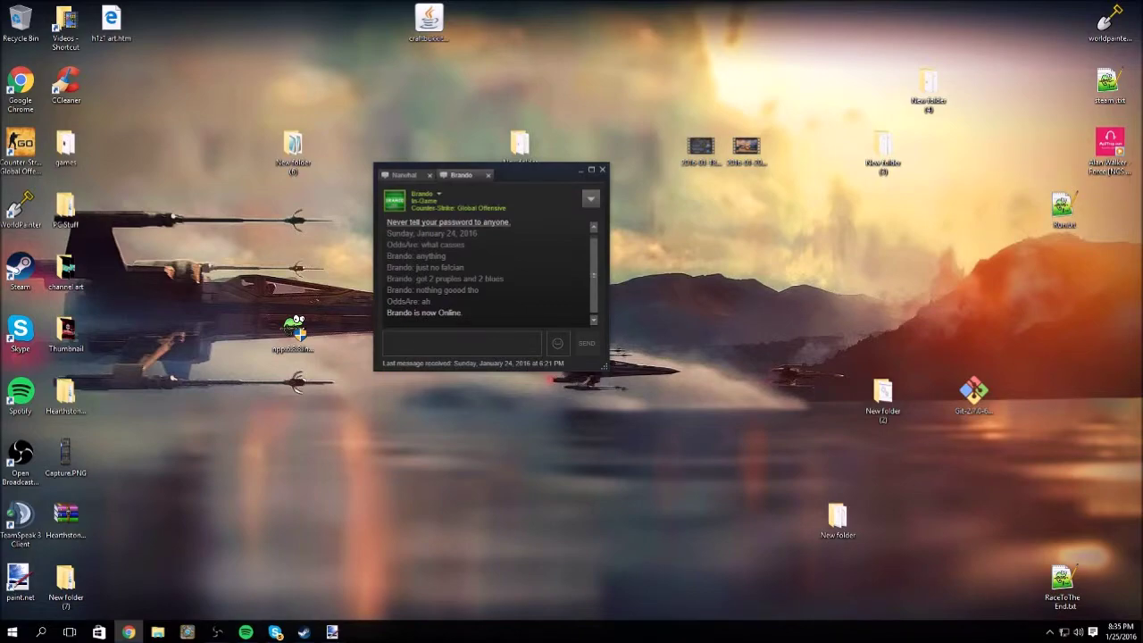
key("alt+Tab")
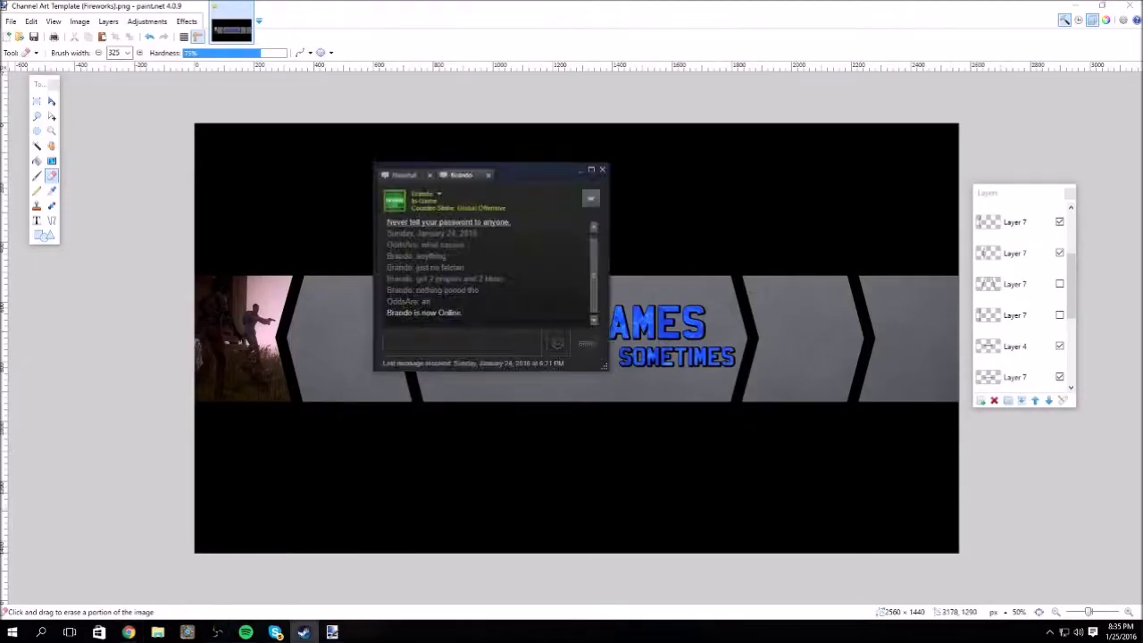
left_click(157, 632)
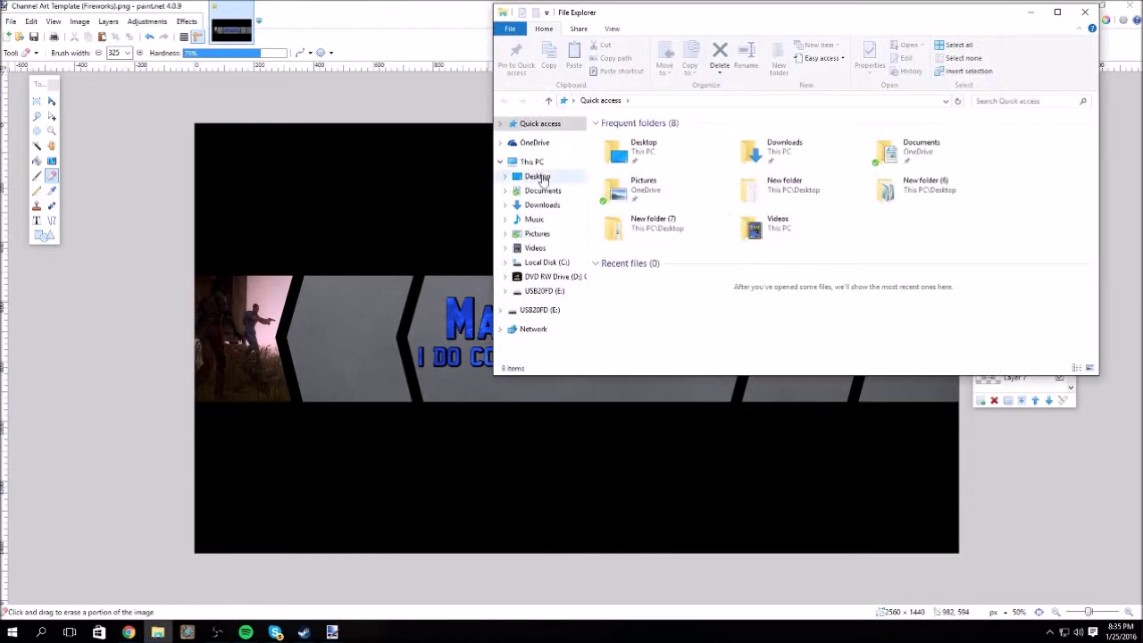
left_click(540, 177)
double_click(665, 217)
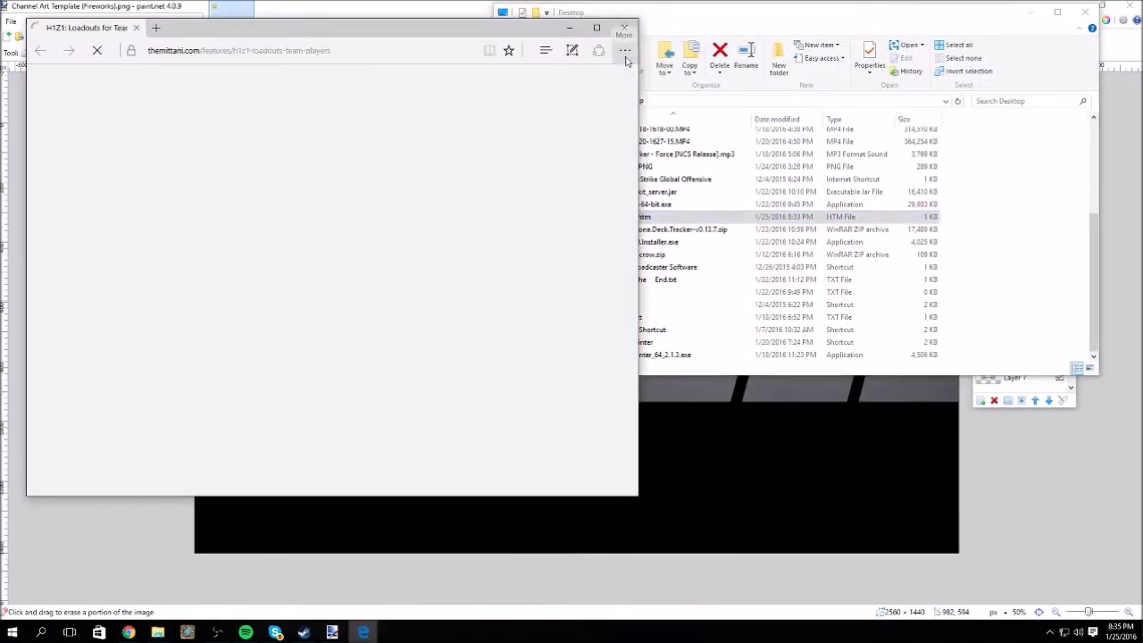
key("alt+F4")
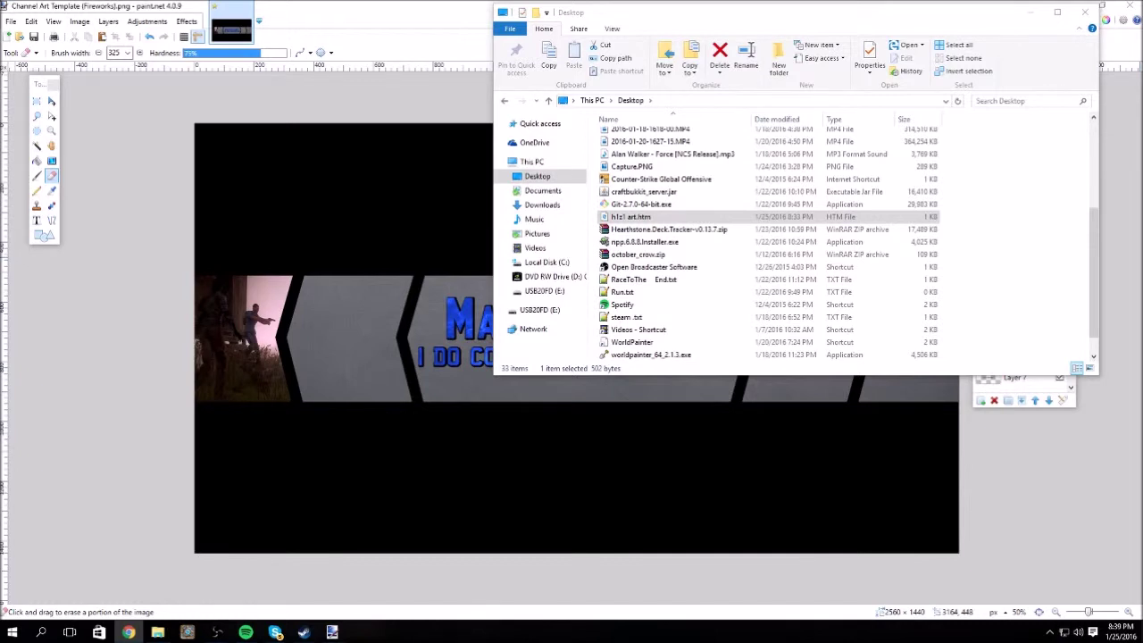
Paste the Minecraft landscape picture onto a new layer over the banner's second section from the left
left_click(1000, 406)
key("ctrl+shift+v")
left_click_drag(289, 235, 338, 361)
Erase the parts of the Minecraft picture that extend beyond the second section and clear the selection
left_click(51, 175)
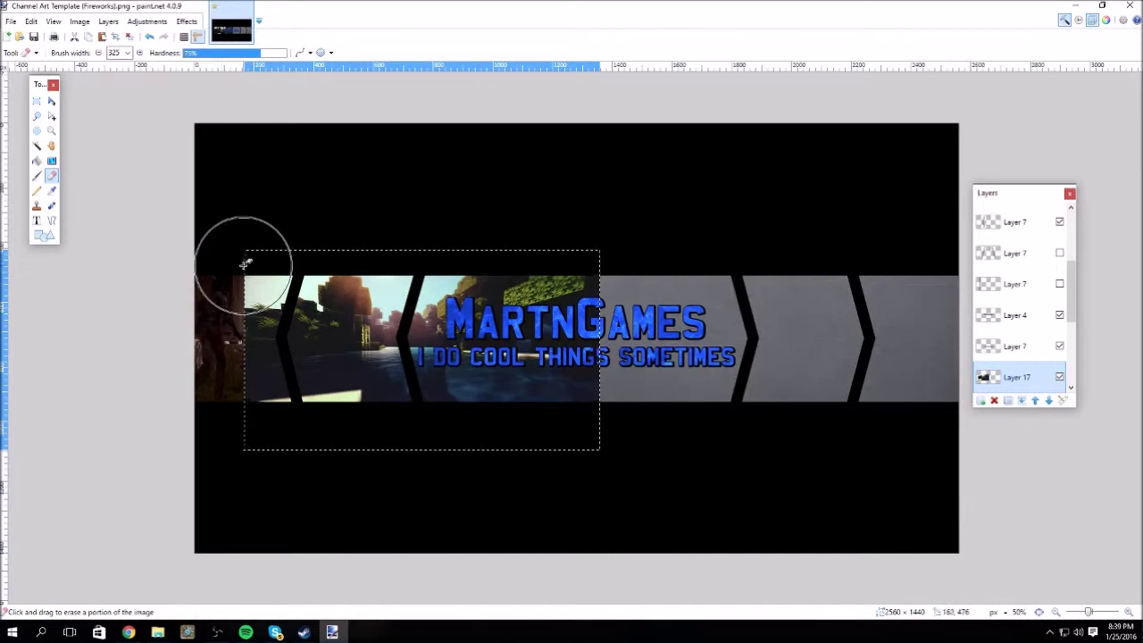
mouse_move(248, 264)
left_mouse_down()
mouse_move(230, 329)
mouse_move(237, 381)
mouse_move(451, 404)
mouse_move(461, 314)
mouse_move(499, 280)
mouse_move(515, 442)
mouse_move(565, 289)
mouse_move(577, 404)
mouse_move(237, 391)
left_mouse_up()
key("ctrl+d")
Select Layer 16 and show the layer of the divider between the zombie and Minecraft pictures
scroll(1018, 322, "up", 3)
left_click(1060, 342)
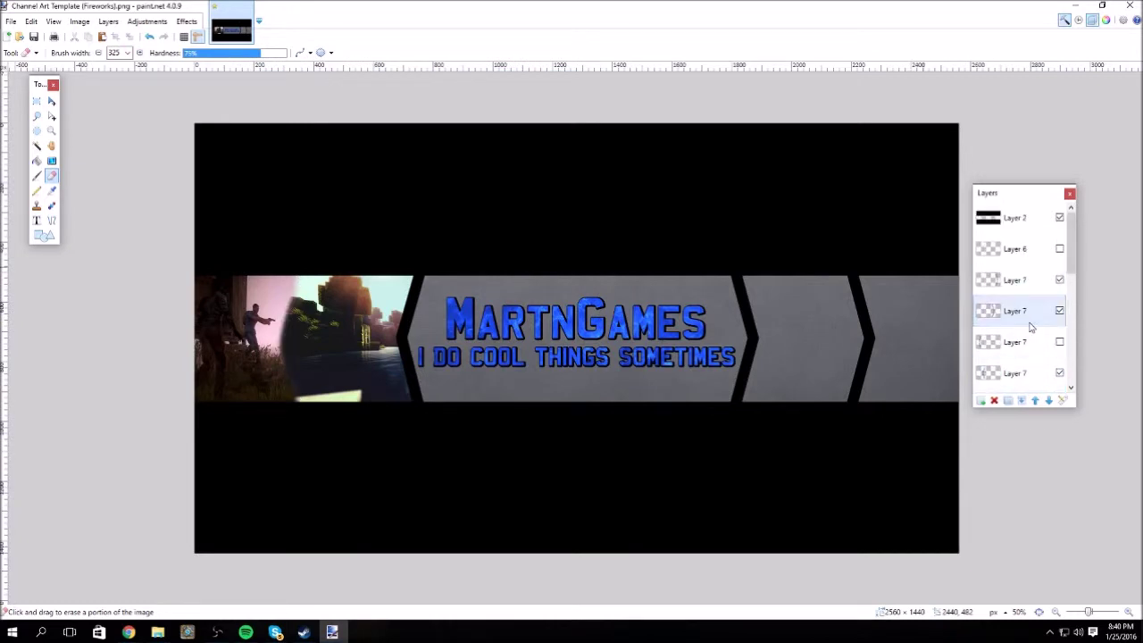
left_click(1060, 342)
scroll(1018, 322, "down", 2)
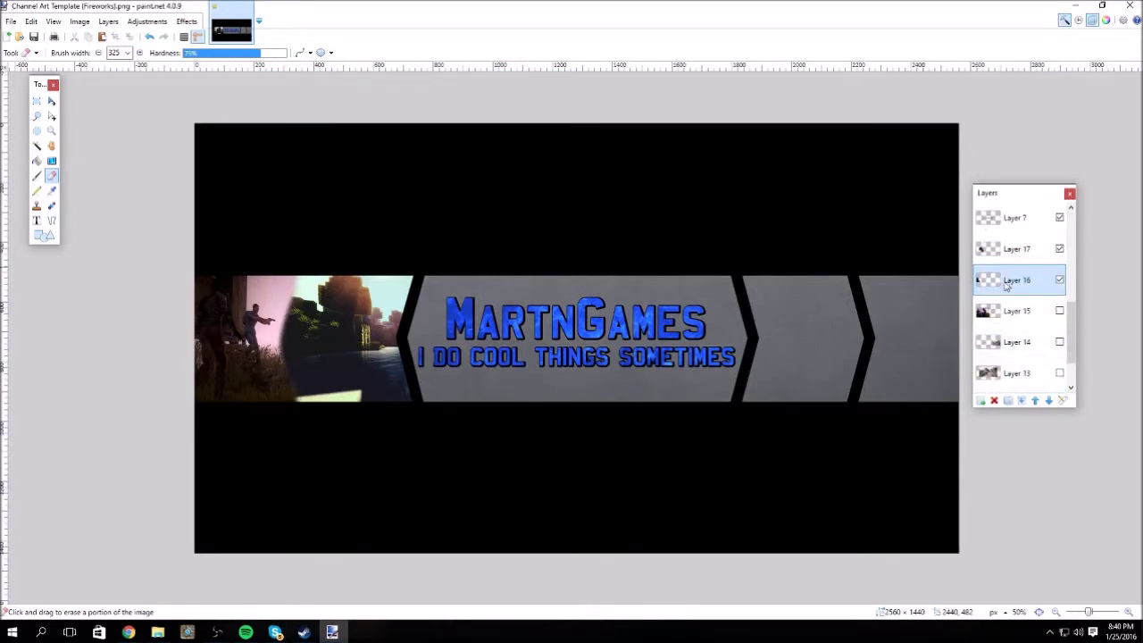
scroll(1018, 321, "up", 2)
left_click(1060, 342)
left_click(1060, 342)
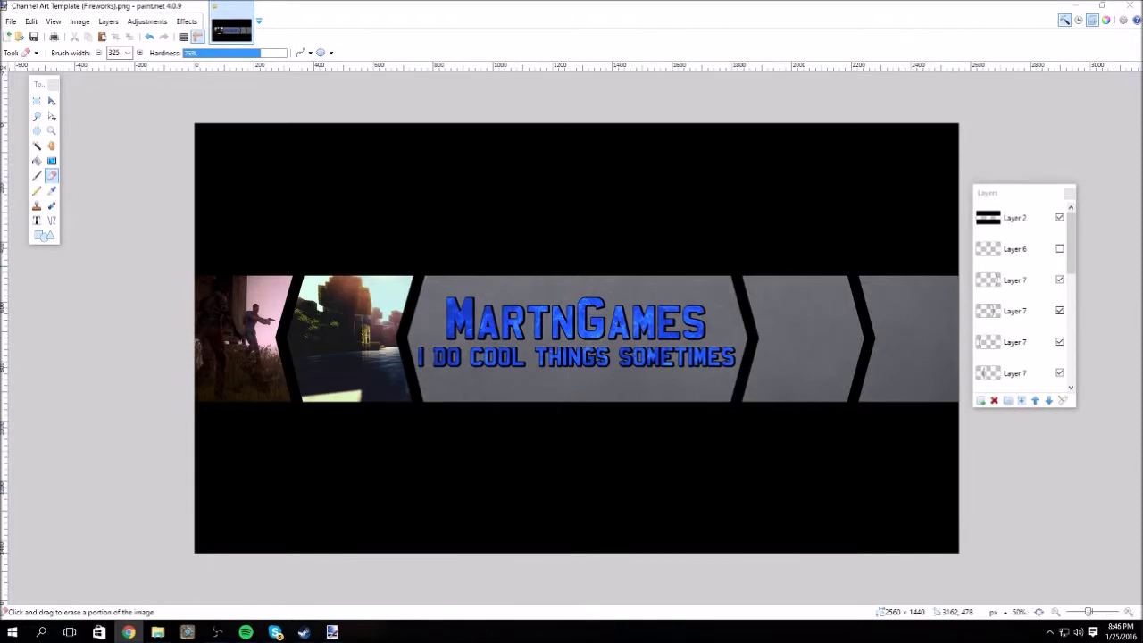
Try two side-scrolling Mario game scenes on a new layer over the banner's right end
key("ctrl+shift+v")
left_click_drag(938, 453, 1117, 453)
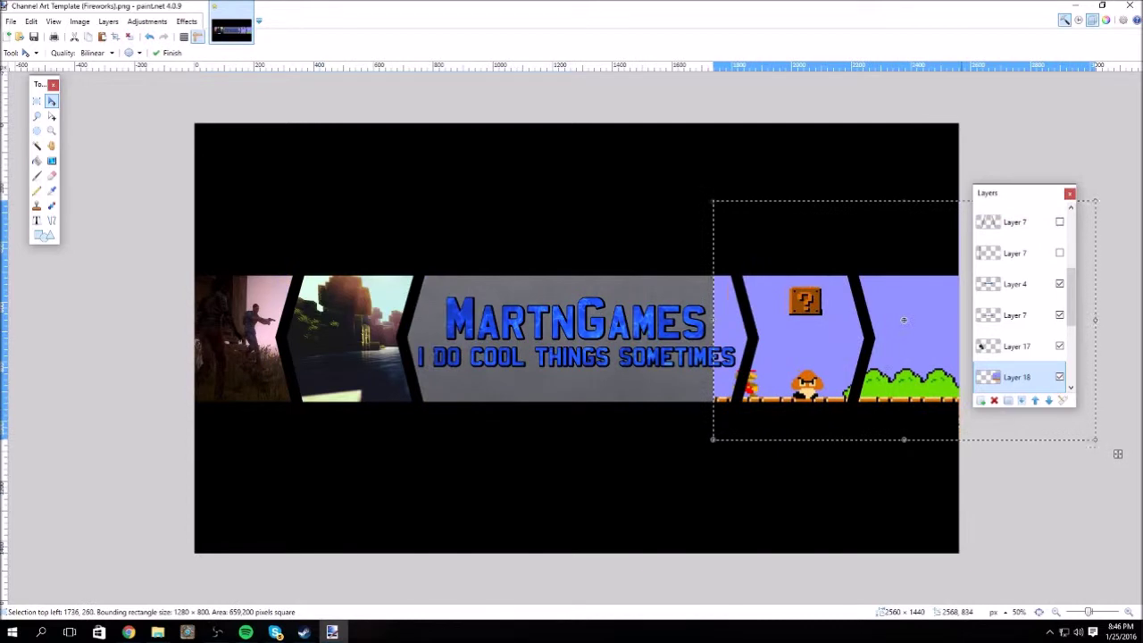
key("ctrl+z")
key("ctrl+shift+v")
left_click_drag(934, 421, 1034, 421)
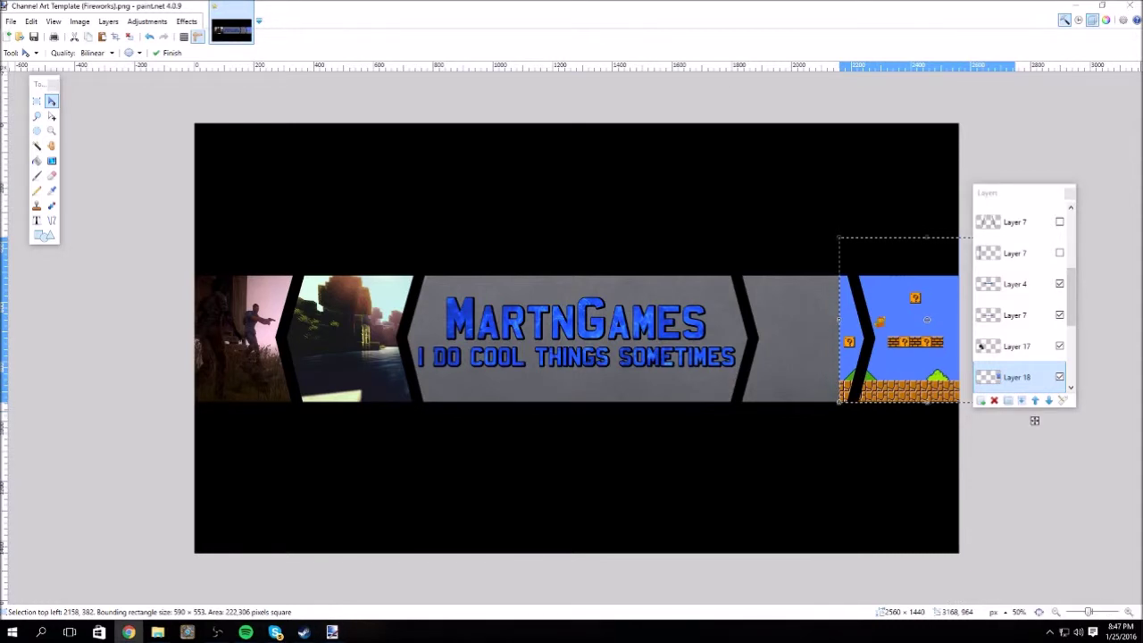
Paste the picture of Mario with a glowing hand, scale it to 585 × 438 and position it at the banner's right end
key("ctrl+v")
left_click_drag(294, 191, 892, 345)
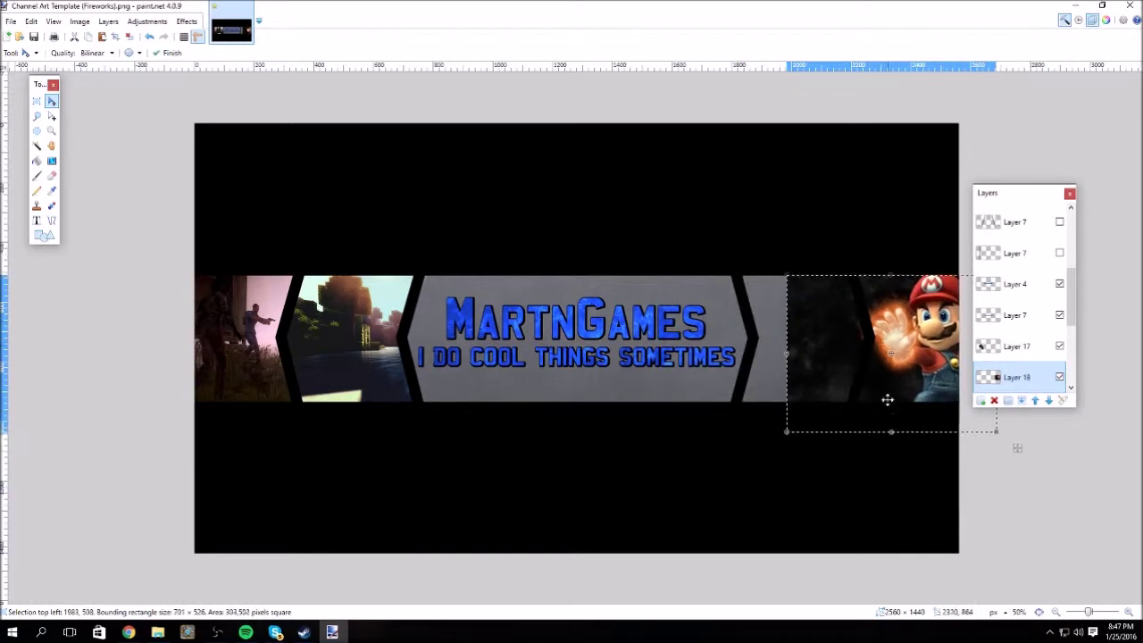
left_click_drag(907, 395, 802, 423)
left_click_drag(801, 373, 801, 371)
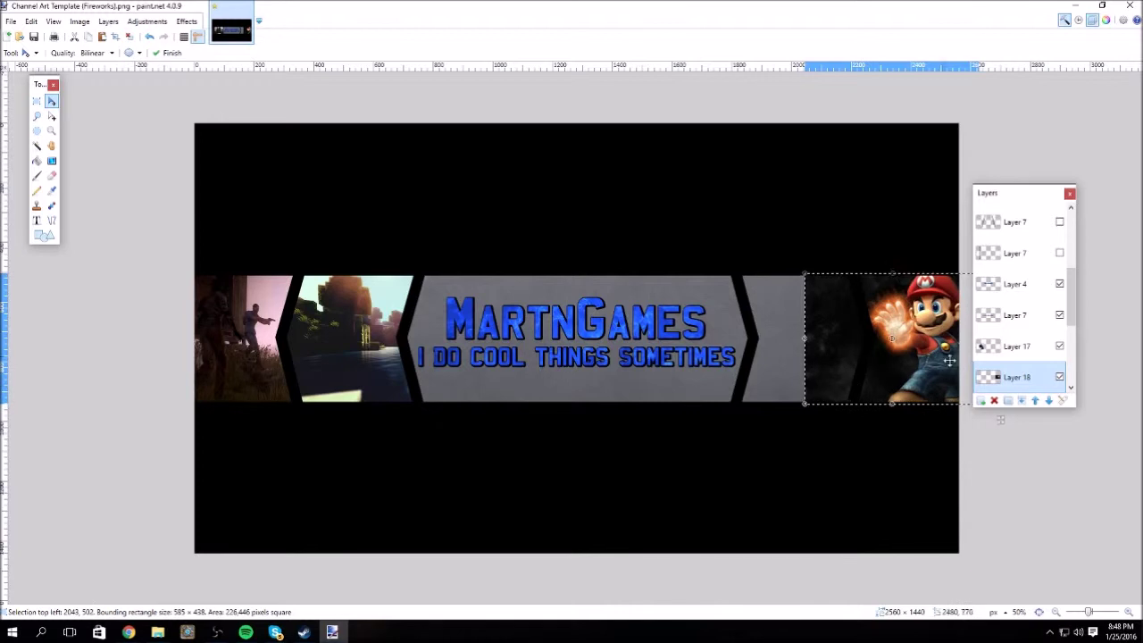
Erase the part of the Mario picture that extends past the rightmost divider and clear the selection
key("e")
mouse_move(786, 286)
left_mouse_down()
mouse_move(785, 381)
mouse_move(805, 383)
mouse_move(813, 310)
mouse_move(801, 375)
left_mouse_up()
key("ctrl+d")
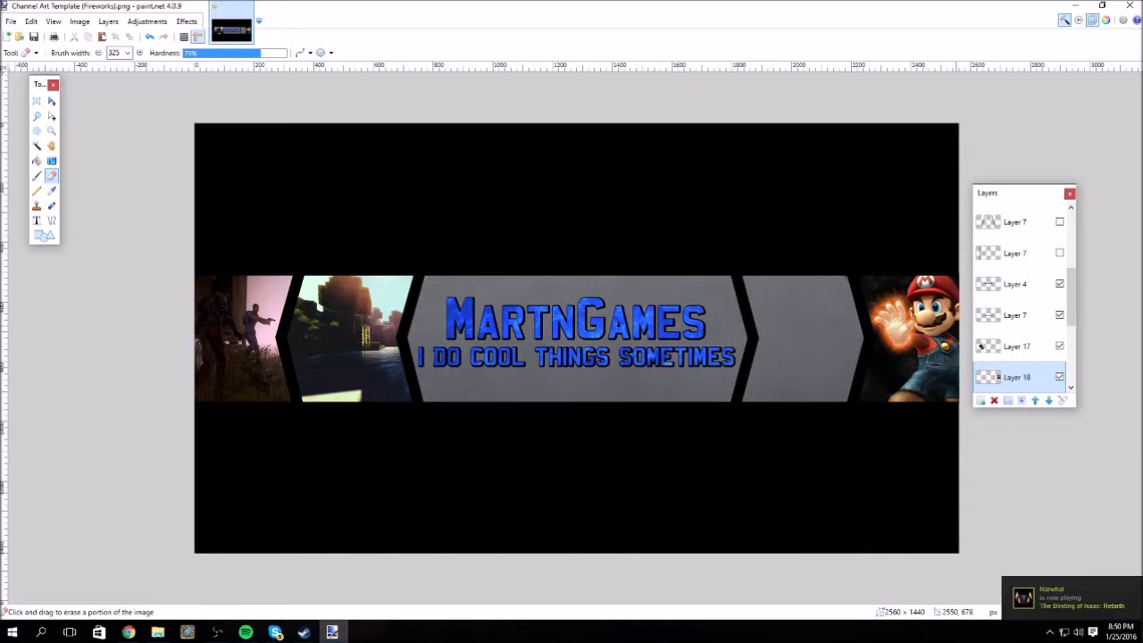
Paste the Rocket League picture on a new layer, rotated to -15°, and erase everything outside the section beside the Mario picture
left_click(129, 632)
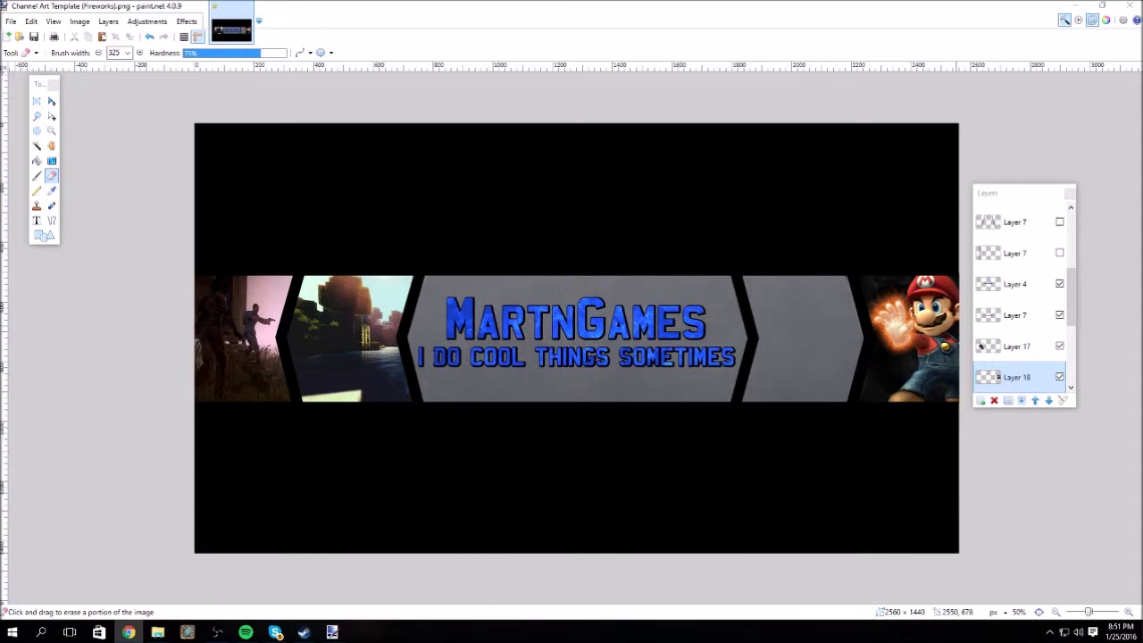
key("ctrl+shift+v")
left_click_drag(887, 485, 324, 180)
left_click_drag(833, 279, 567, 275)
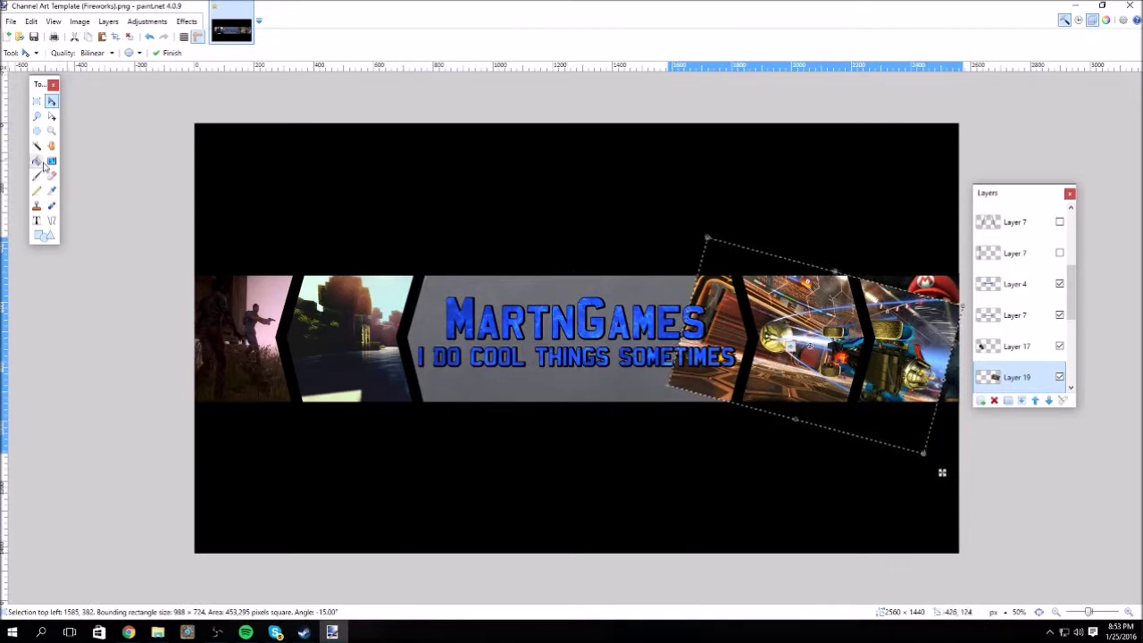
key("e")
mouse_move(706, 472)
left_mouse_down()
mouse_move(905, 429)
mouse_move(906, 250)
mouse_move(897, 429)
left_mouse_up()
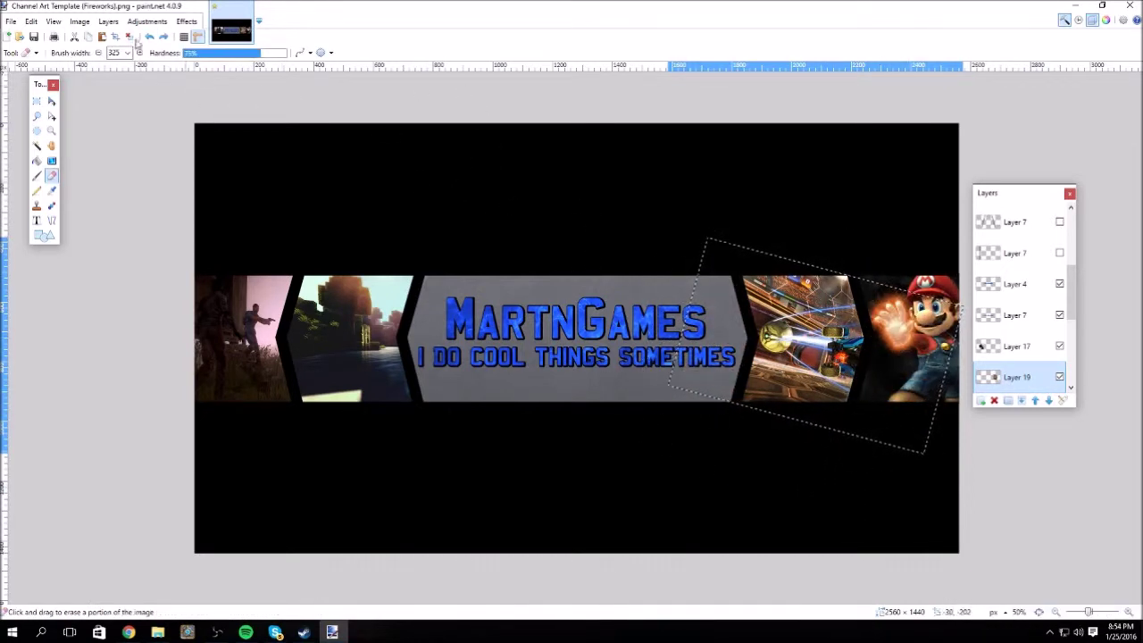
Clear the selection, paste the sandy street game picture on a new layer and position it behind the title across the middle section
key("ctrl+d")
scroll(1068, 377, "down", 1)
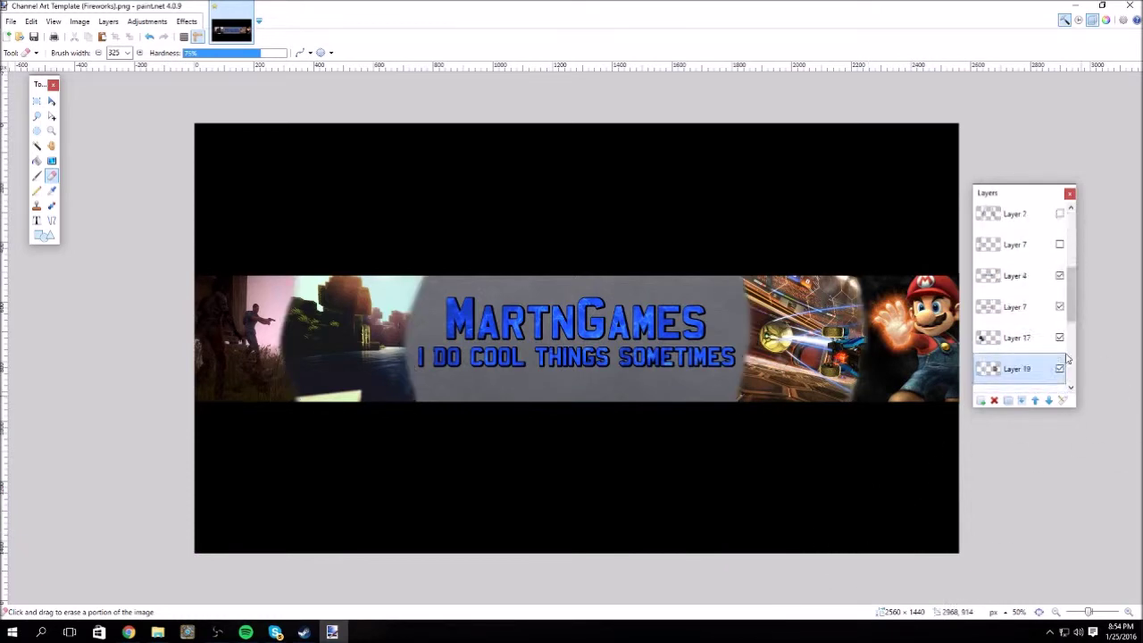
scroll(1068, 377, "up", 2)
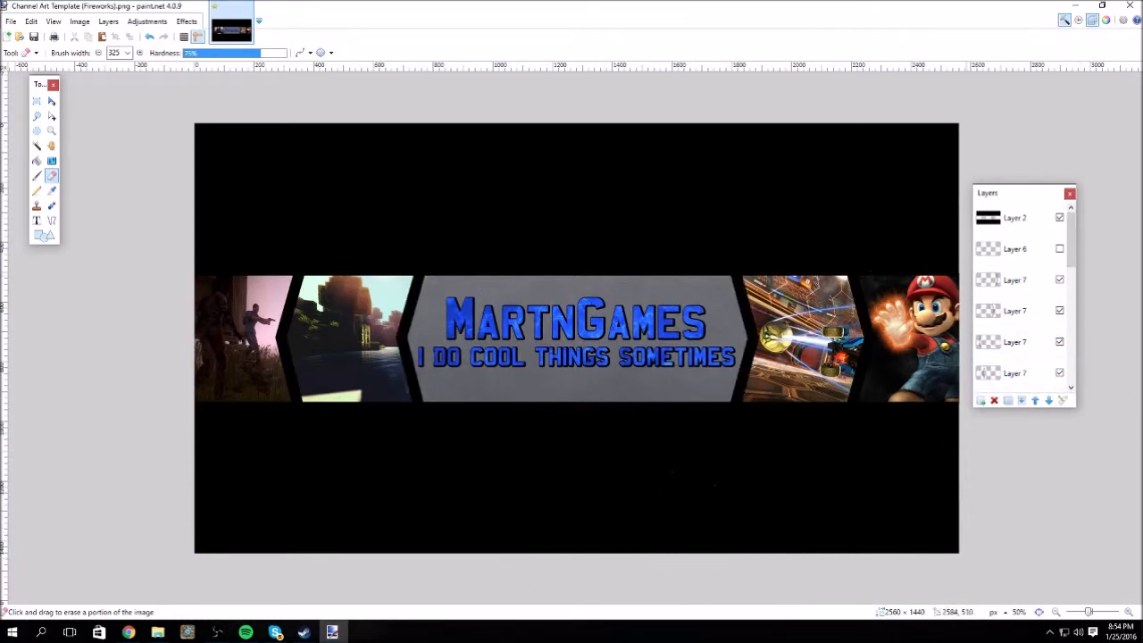
key("alt+Tab")
key("alt+Tab")
key("ctrl+shift+v")
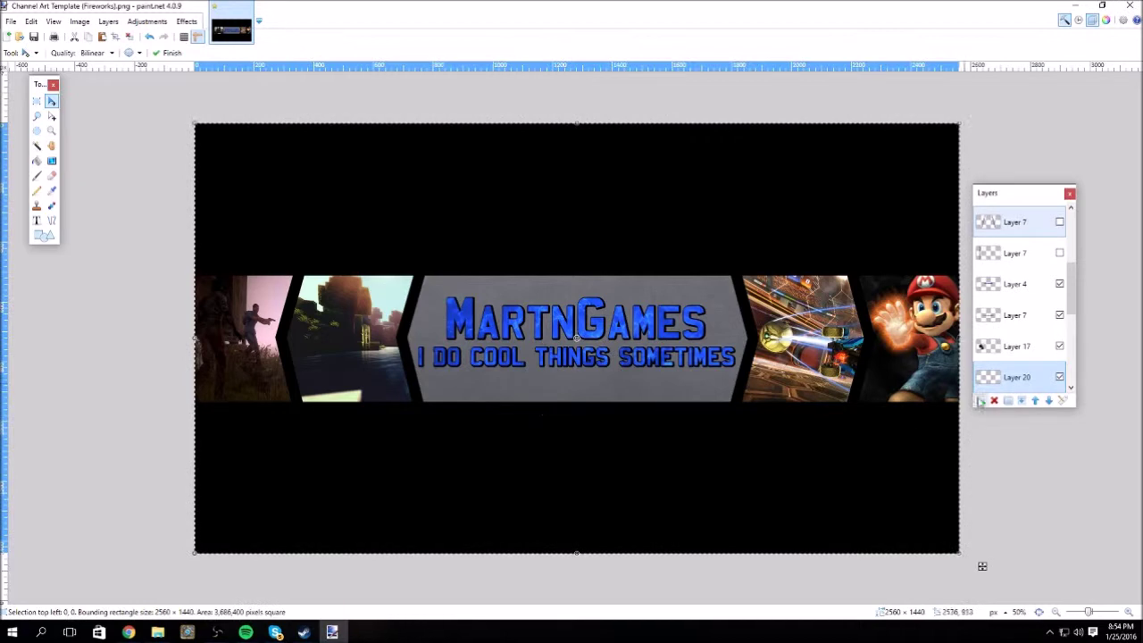
left_click_drag(634, 390, 691, 399)
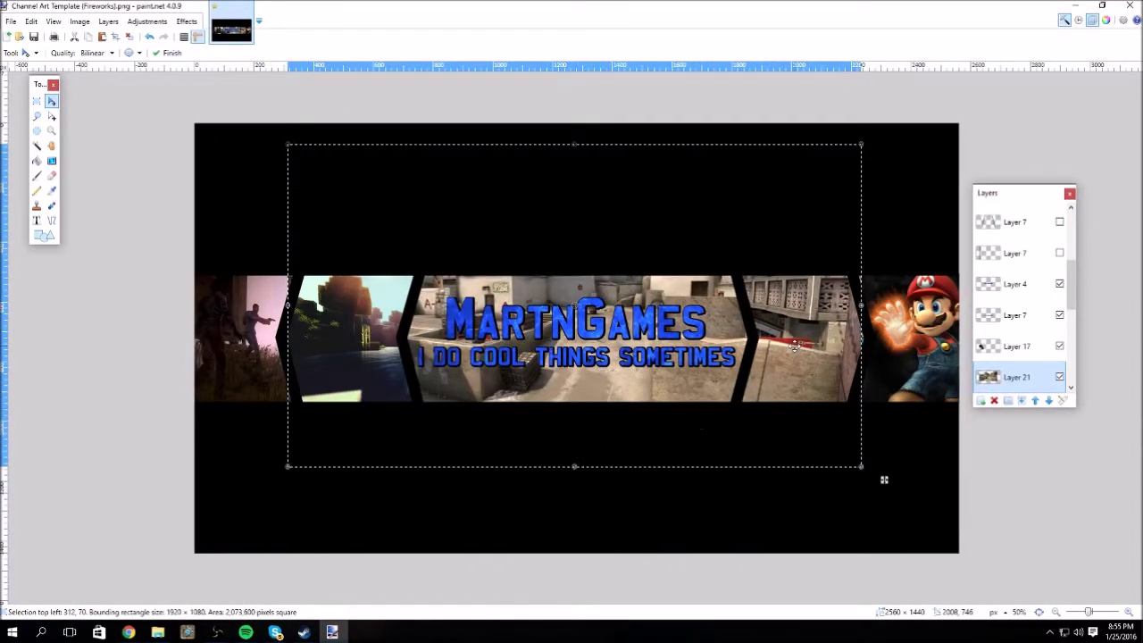
left_click_drag(884, 480, 901, 501)
Erase the parts of the street picture outside the middle section with the 325 px eraser and clear the selection
key("e")
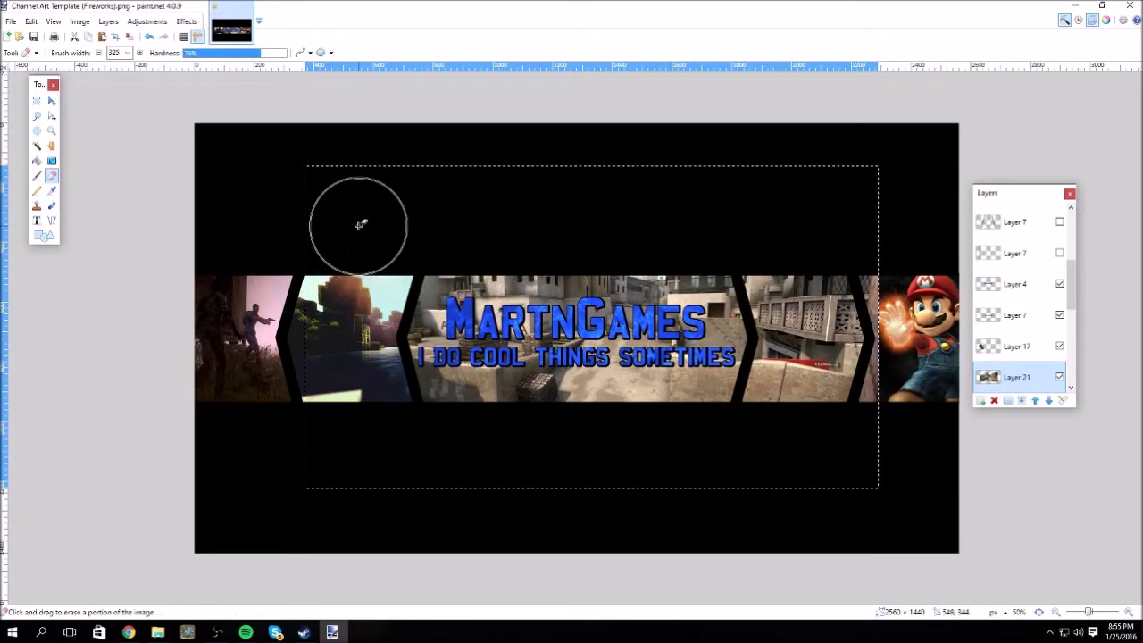
mouse_move(760, 221)
left_mouse_down()
mouse_move(795, 321)
mouse_move(786, 407)
mouse_move(871, 232)
left_mouse_up()
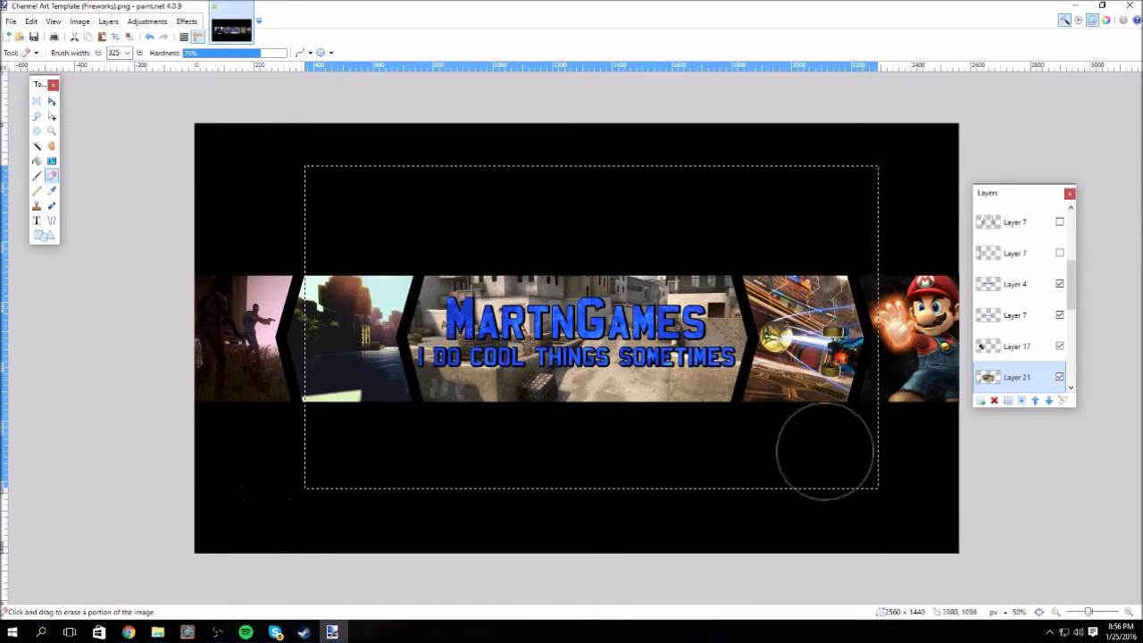
key("ctrl+d")
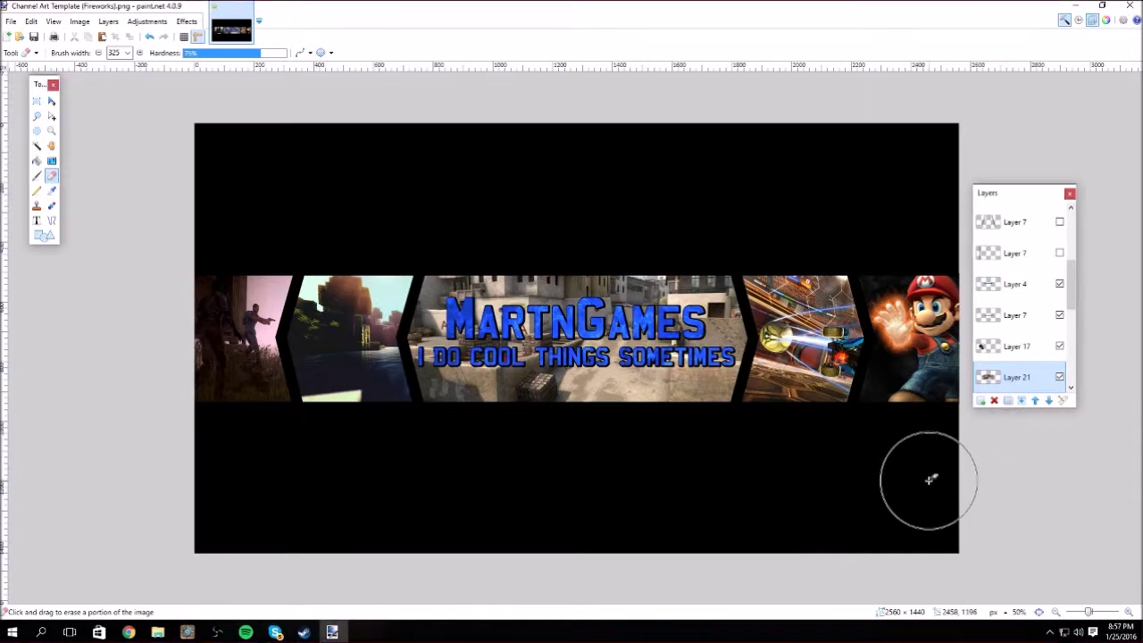
Check the layer stack by switching the border layer off and on and hiding the picture layers, including Layers 17, 18, 19 and 21
scroll(1027, 286, "up", 5)
left_click(1059, 218)
left_click(1059, 218)
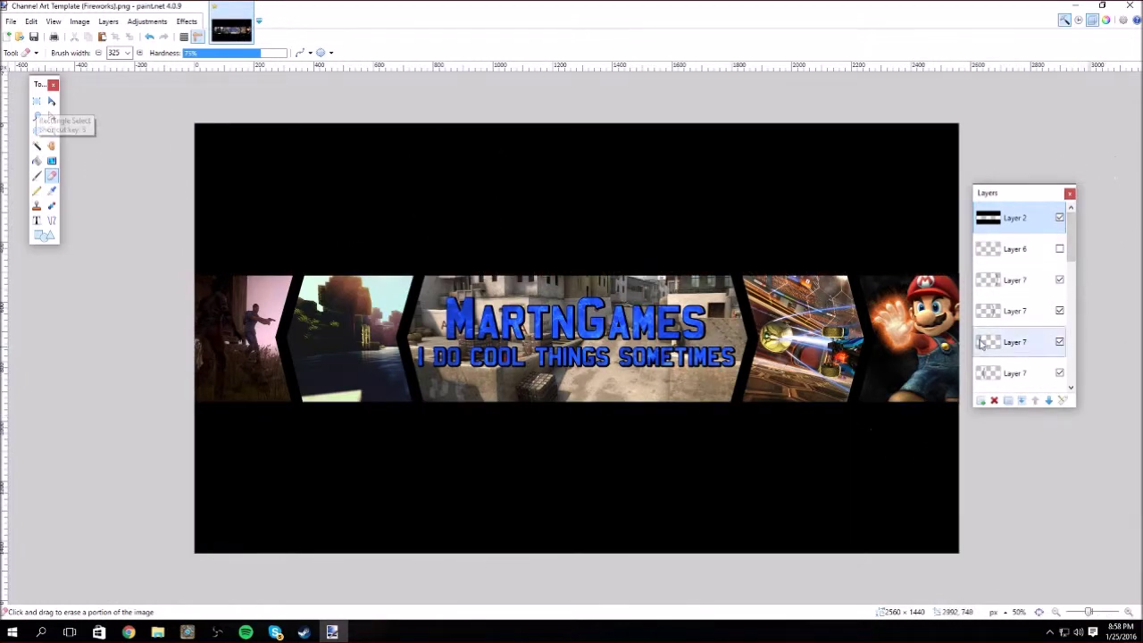
left_click(1018, 252)
key("s")
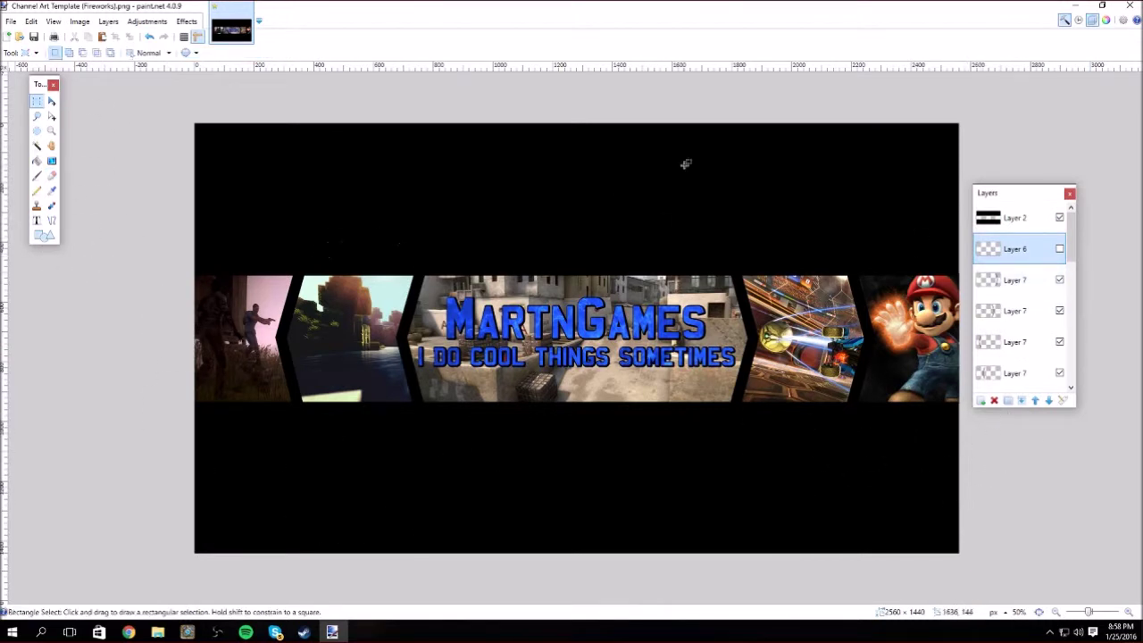
left_click(1059, 341)
scroll(1018, 304, "down", 3)
left_click(1059, 341)
left_click(1059, 342)
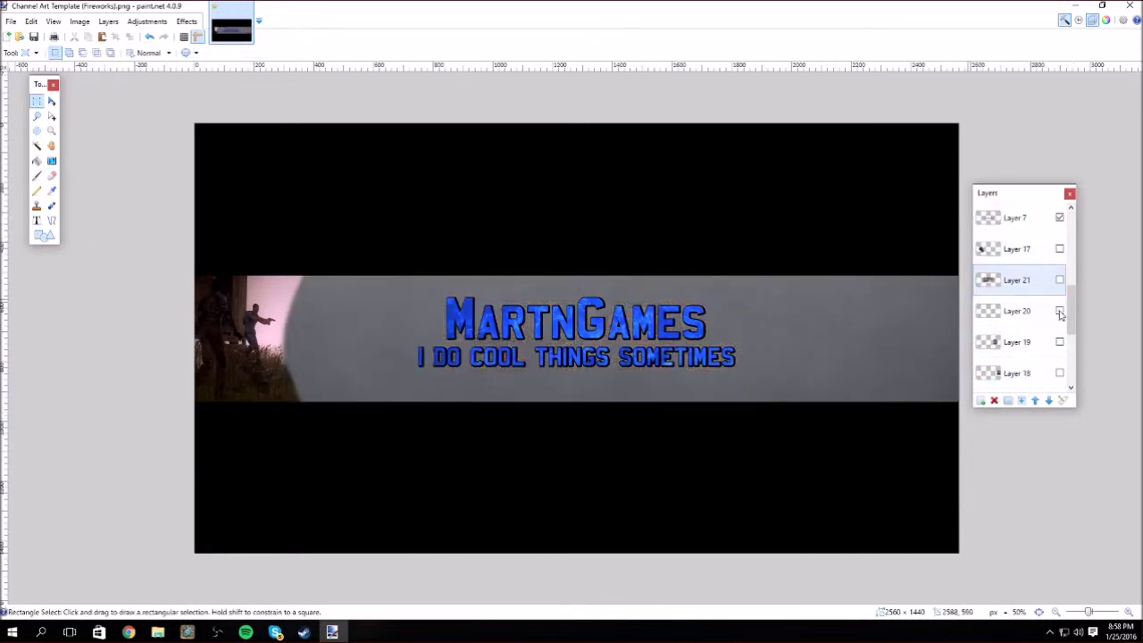
Delete two unused layers from the lower part of the stack and show the picture and divider layers again
scroll(1018, 304, "down", 3)
left_click(1059, 253)
left_click(994, 400)
left_click(994, 400)
left_click(1059, 314)
left_click(1059, 347)
scroll(1018, 304, "up", 3)
left_click(1059, 314)
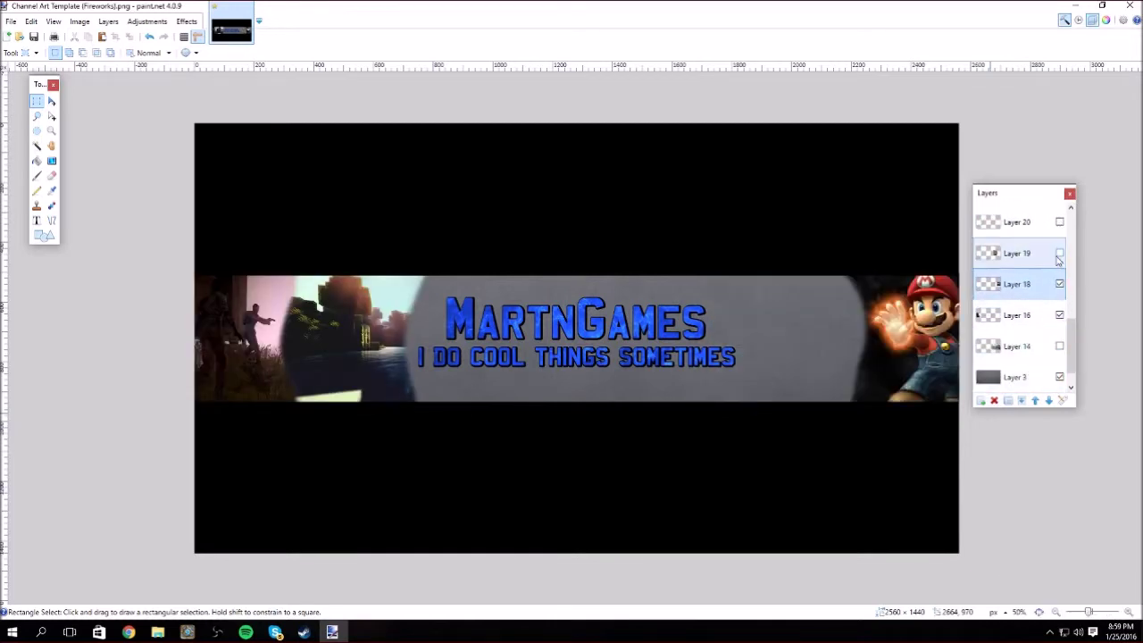
left_click(1059, 314)
left_click(1059, 346)
scroll(1018, 304, "up", 5)
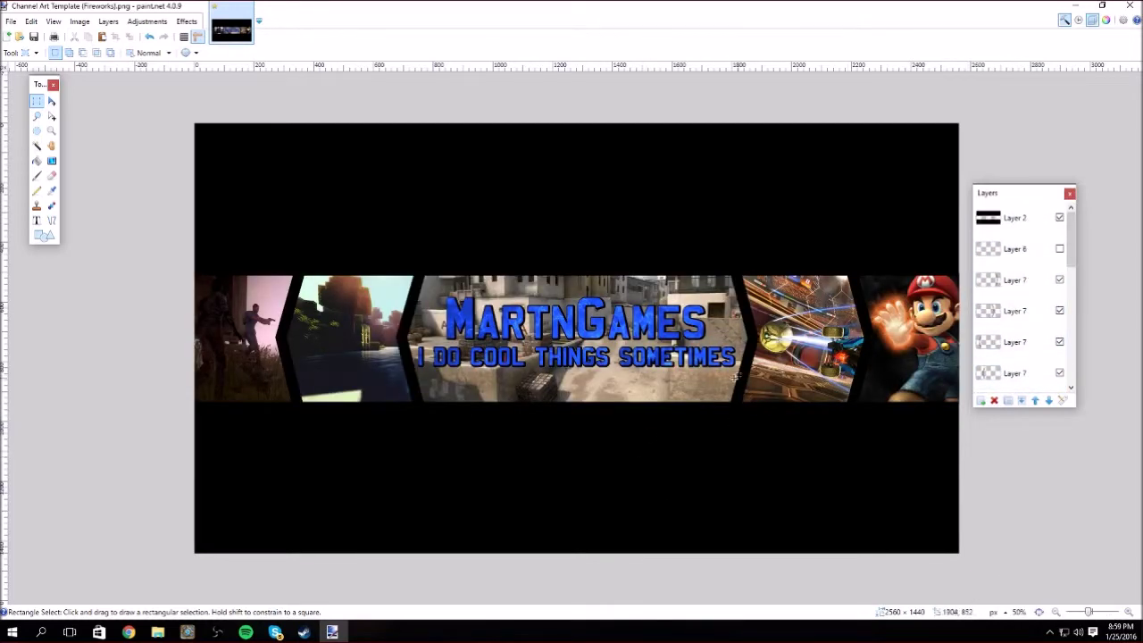
Delete the remaining unused hidden layers, including Layer 20 and Layer 14
left_click(51, 175)
key("alt+Page_Down")
key("alt+Page_Down")
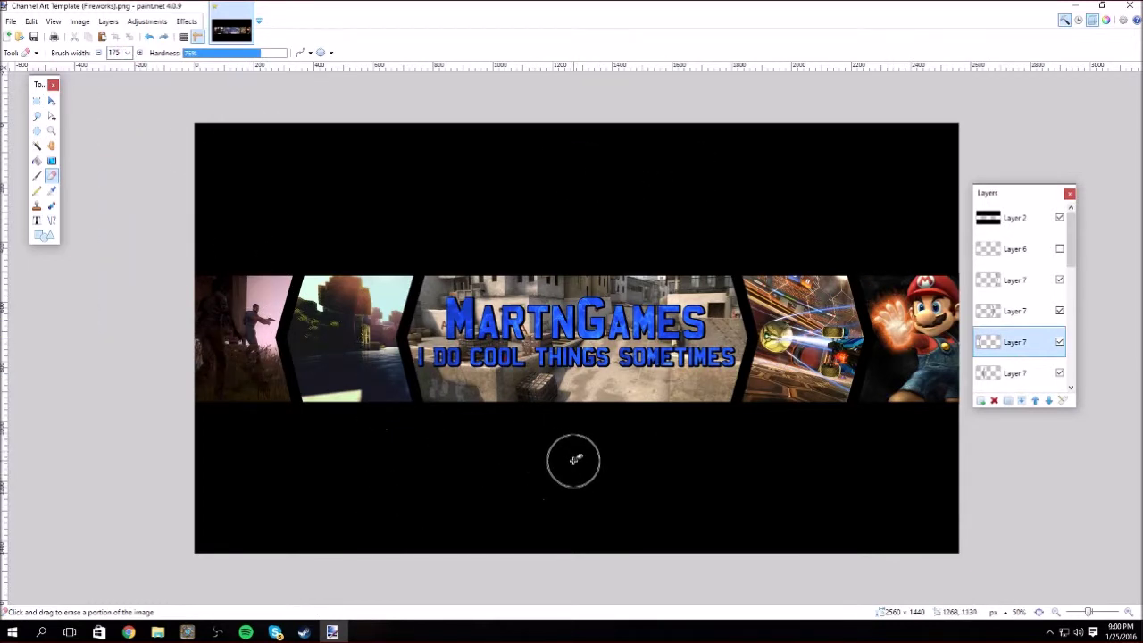
scroll(1015, 262, "down", 3)
scroll(1009, 268, "up", 4)
scroll(1009, 279, "down", 3)
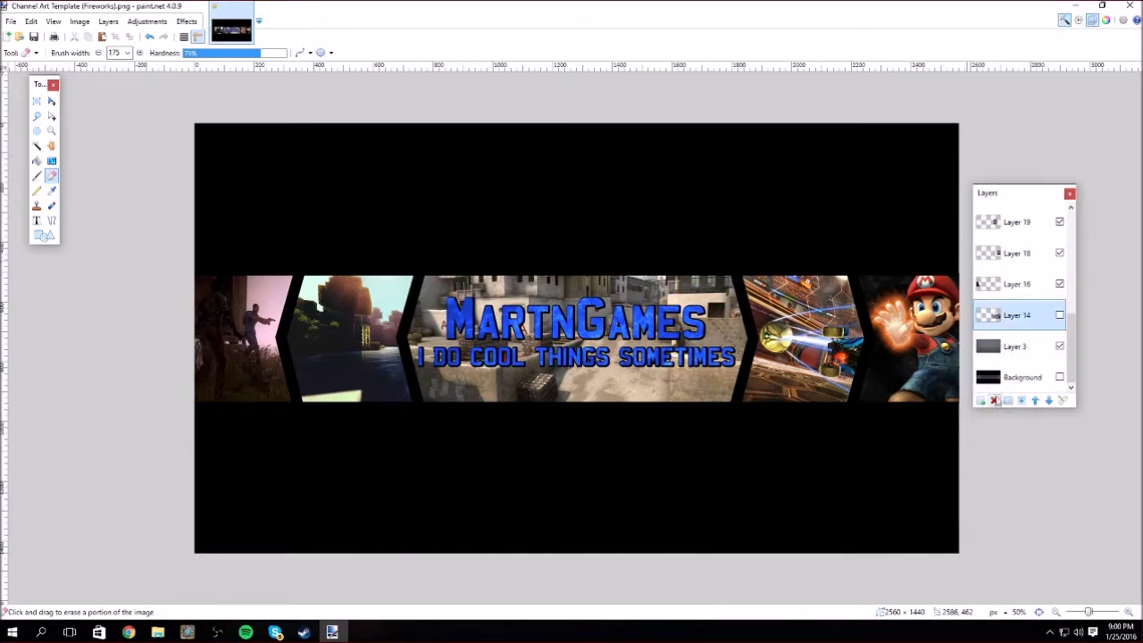
Hide the game picture layers and the divider layers so only the title remains on the grey background
left_click(1060, 254)
scroll(1018, 286, "up", 3)
left_click(1060, 284)
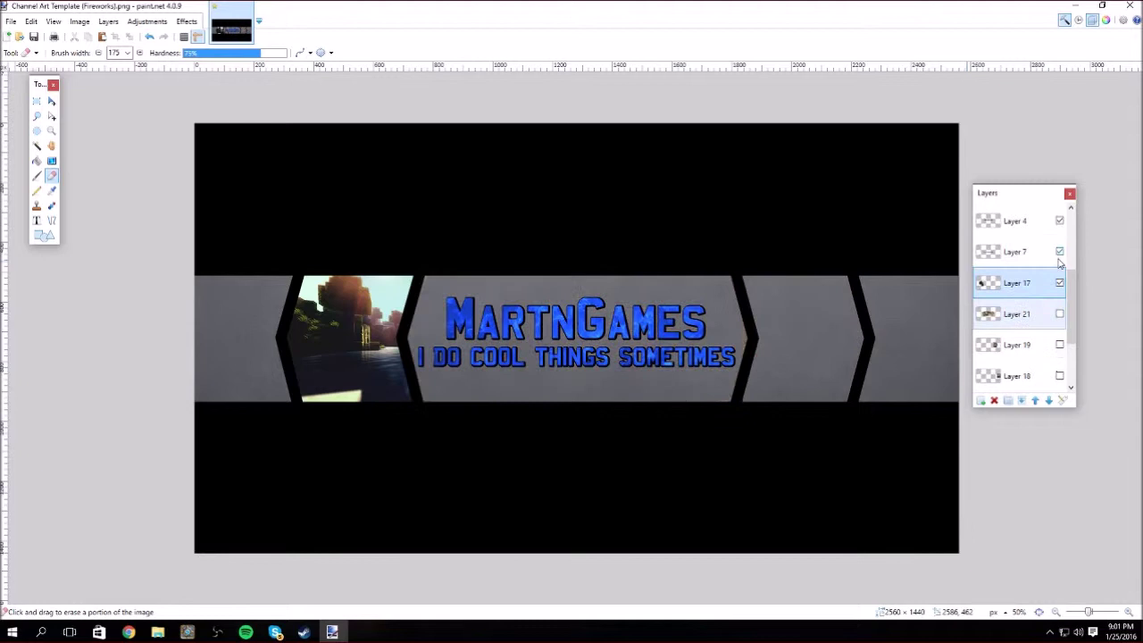
left_click(1060, 248)
left_click(1060, 342)
Select a narrow full-height strip between the canvas's left edge and the title and fill it with black
left_click(51, 220)
left_click(161, 53)
left_click(36, 101)
left_click_drag(309, 125, 307, 563)
key("f")
left_click(310, 341)
left_click(186, 22)
left_click(185, 23)
key("ctrl+d")
left_click(186, 22)
left_click(186, 21)
key("ctrl+z")
key("ctrl+z")
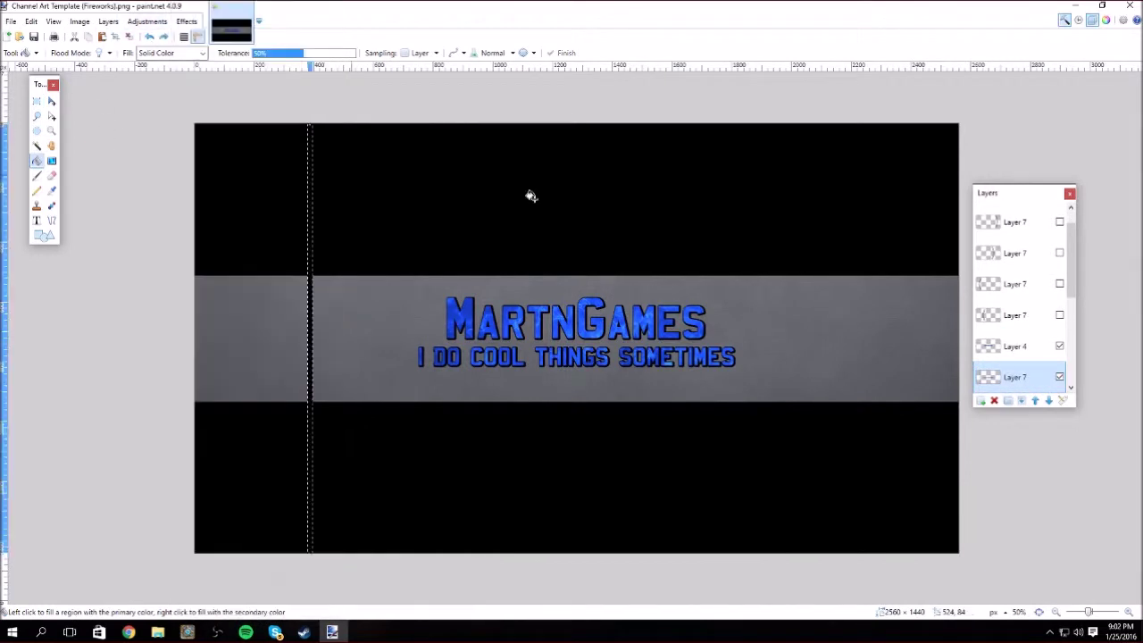
Put the black vertical bar on a new layer and select the whole layer for transforming
left_click(980, 400)
left_click(186, 21)
left_click(401, 212)
left_click(36, 101)
left_click(51, 101)
left_click(185, 21)
key("Escape")
left_click_drag(306, 352, 404, 424)
key("ctrl+z")
key("ctrl+a")
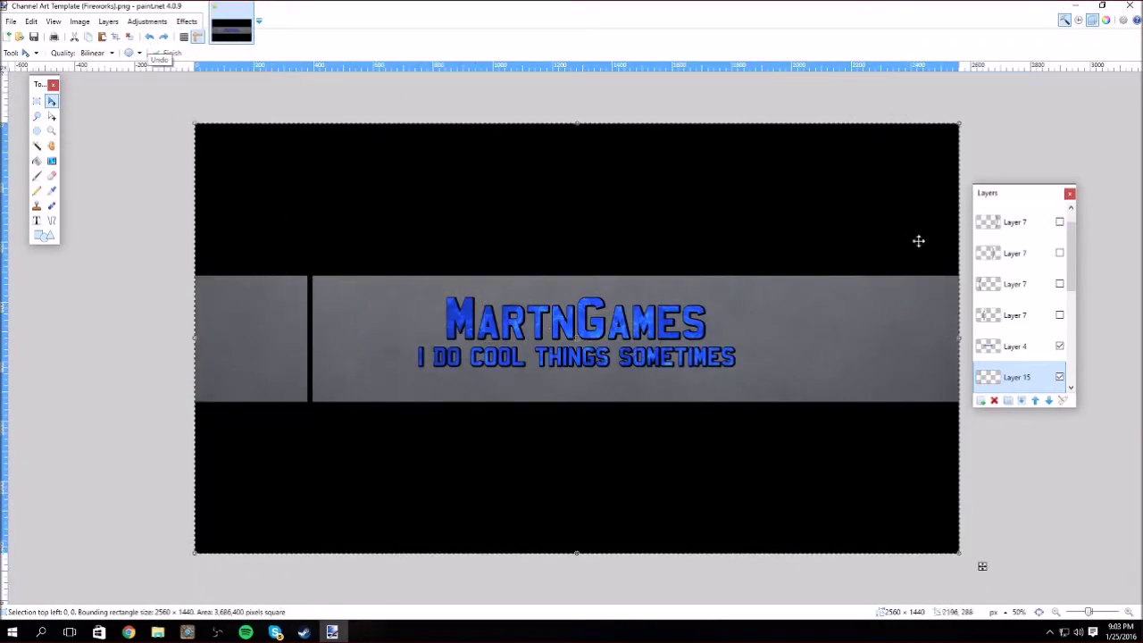
Hide the black border layer and rotate the vertical bar to about -12.81°
left_click_drag(980, 564, 681, 364)
left_click(149, 37)
left_click(149, 37)
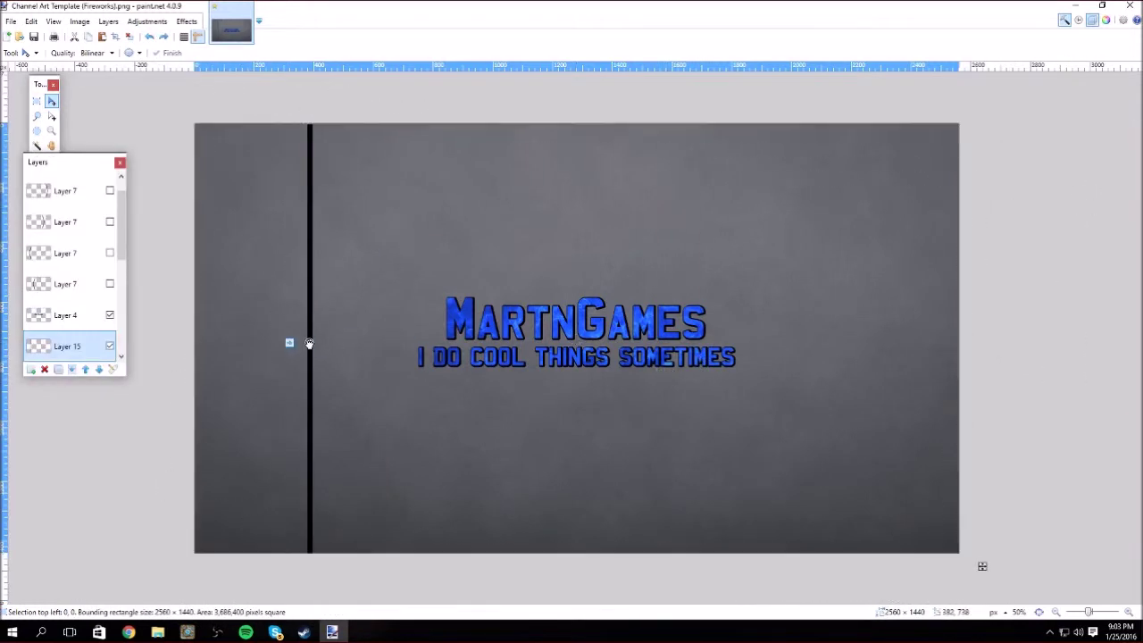
left_click_drag(976, 117, 985, 300)
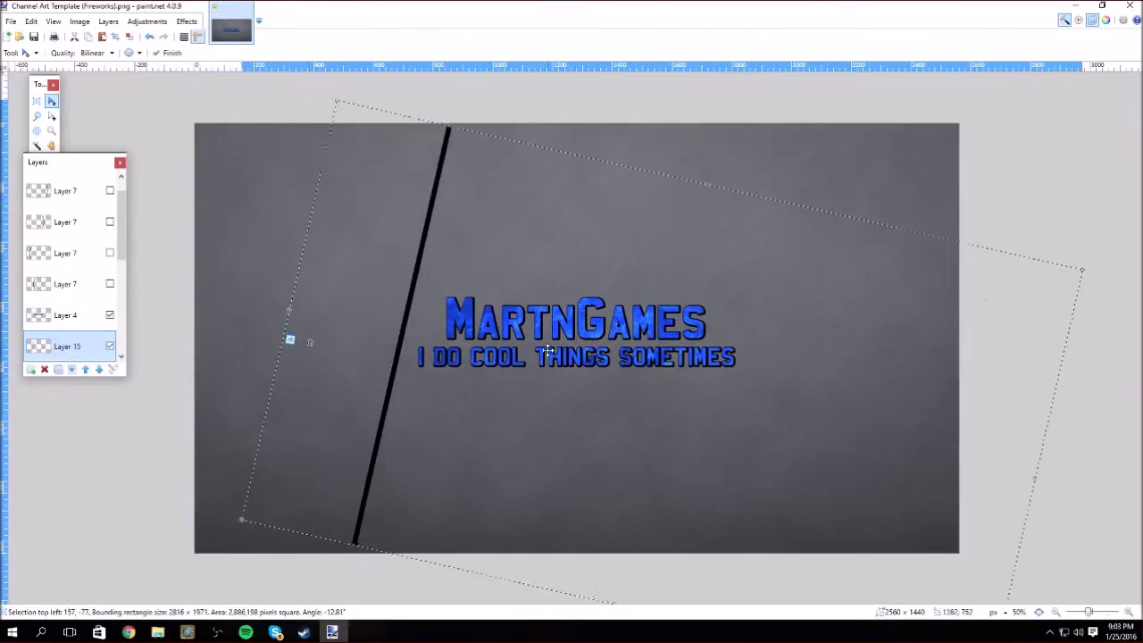
Mirror the slanted bar's lower half upward to form a chevron and try it beside the title's right end
left_click(187, 20)
left_click(268, 211)
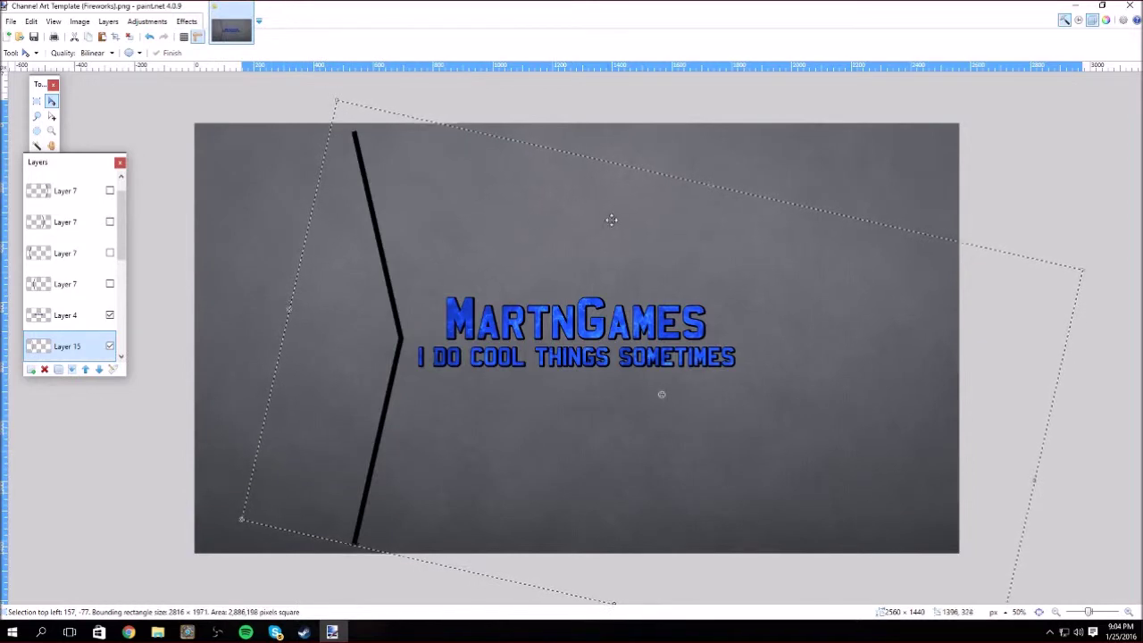
left_click_drag(595, 230, 762, 349)
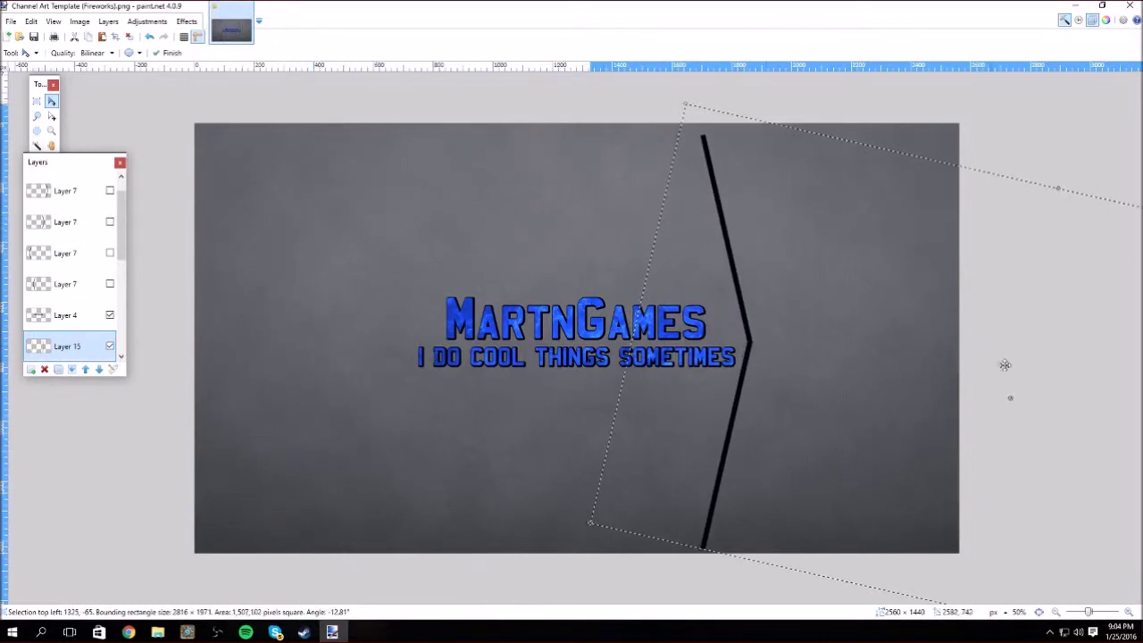
left_click_drag(683, 93, 783, 392)
Undo the trial divider and bring back the original dividers and game pictures
key("alt+Tab")
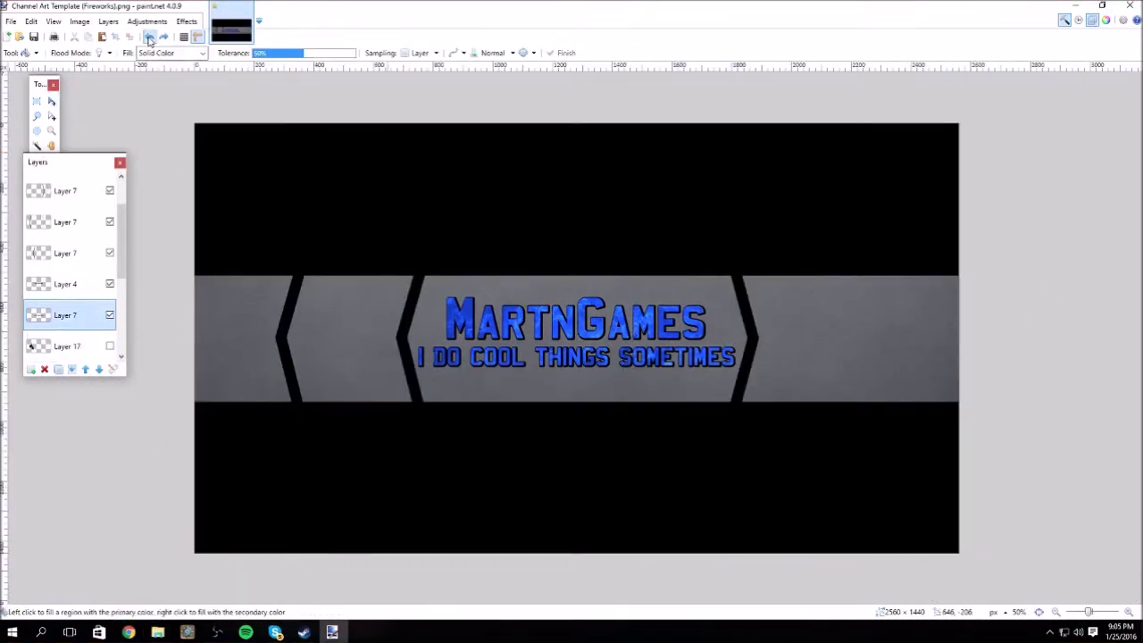
left_click(150, 37)
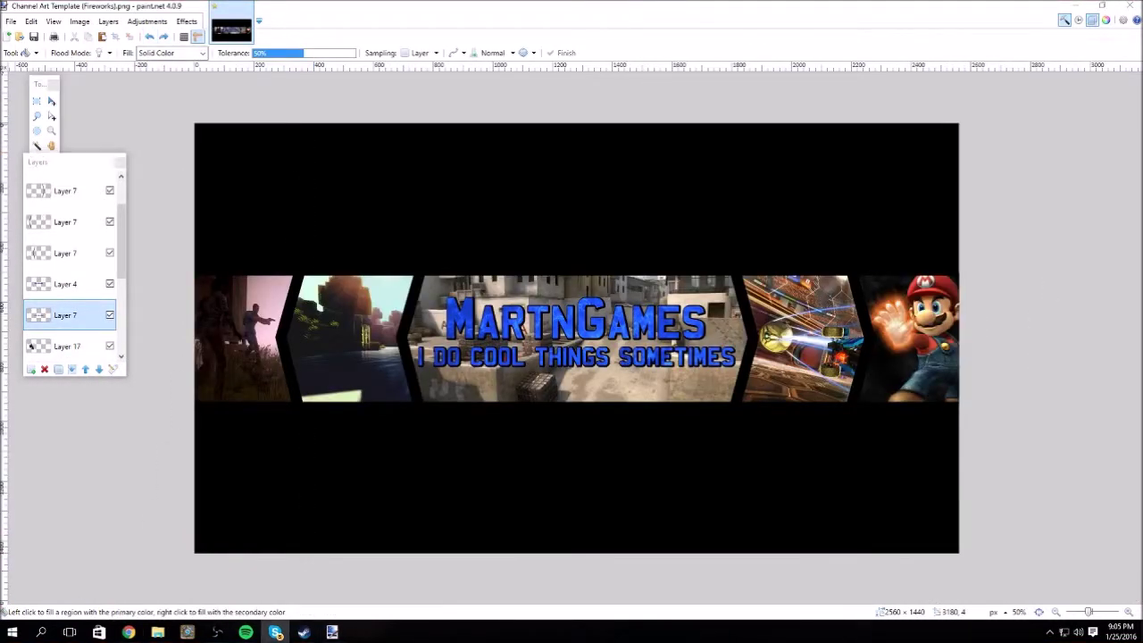